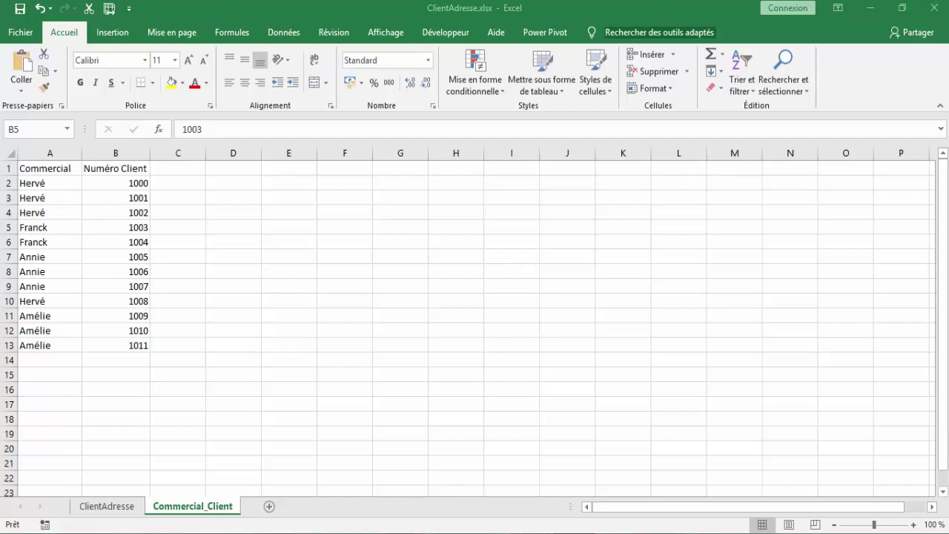
- Show the Données ribbon commands and select client number 1005 in cell B7
left_click(284, 32)
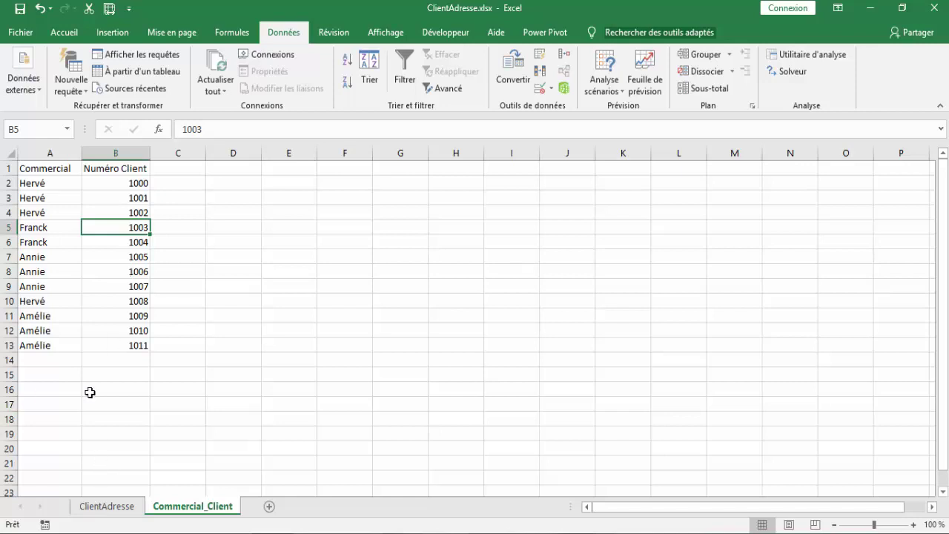
left_click(106, 256)
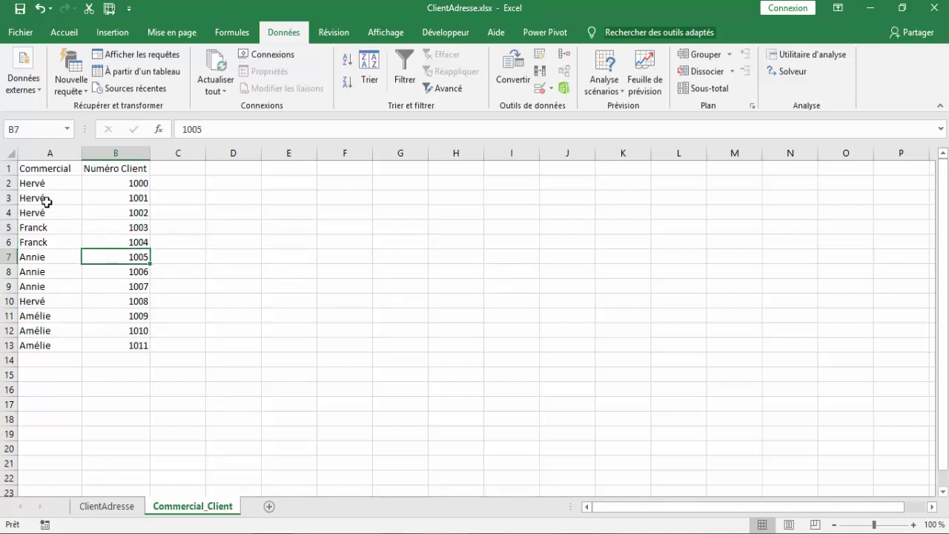
- Copy the Commercial column A and paste it into column E
left_click(47, 154)
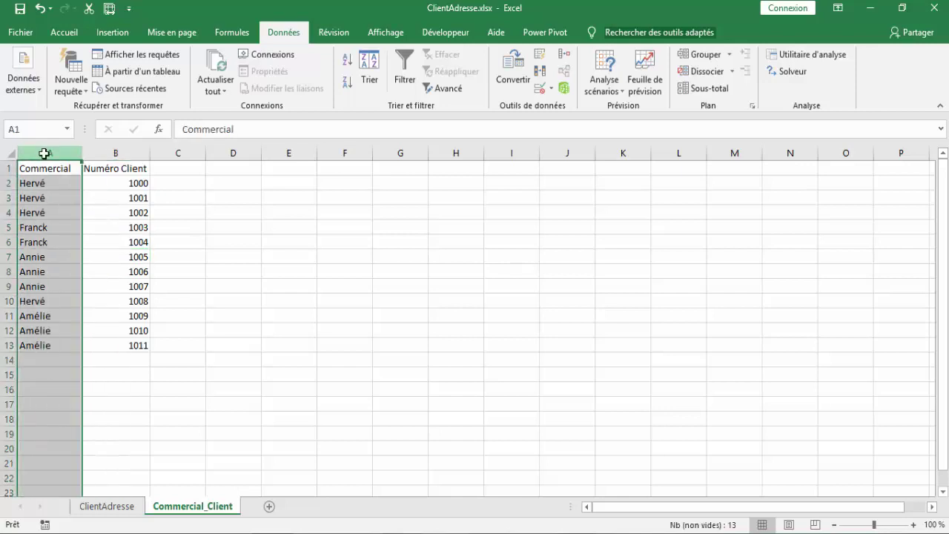
right_click(47, 154)
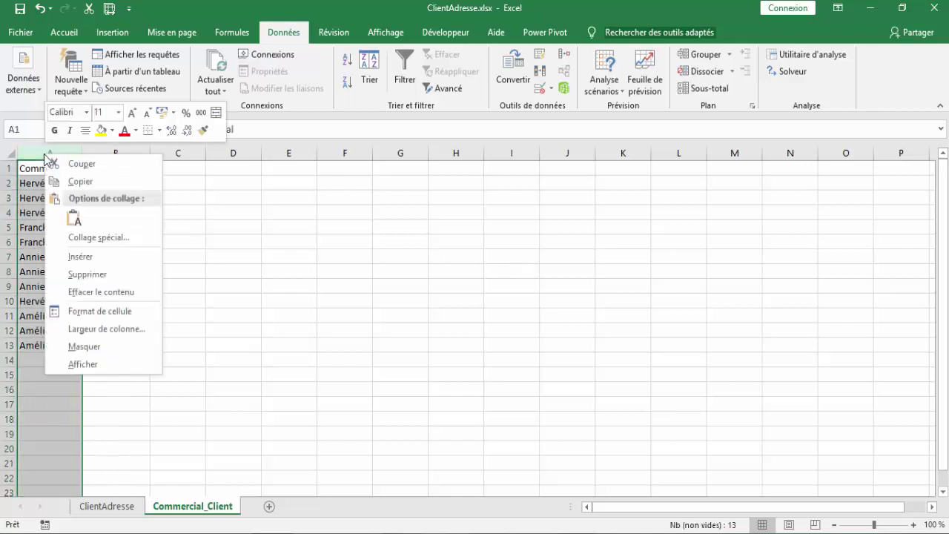
left_click(79, 183)
left_click(288, 168)
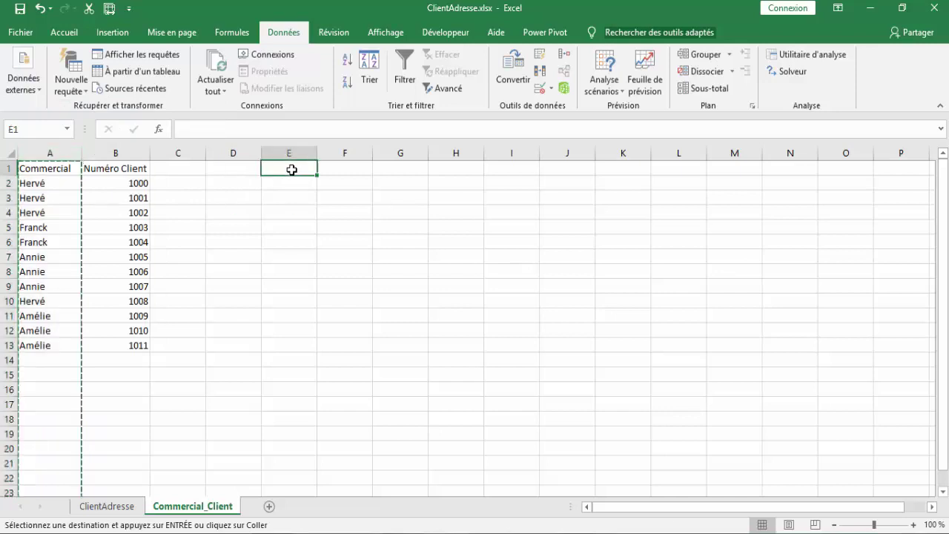
right_click(290, 168)
left_click(322, 234)
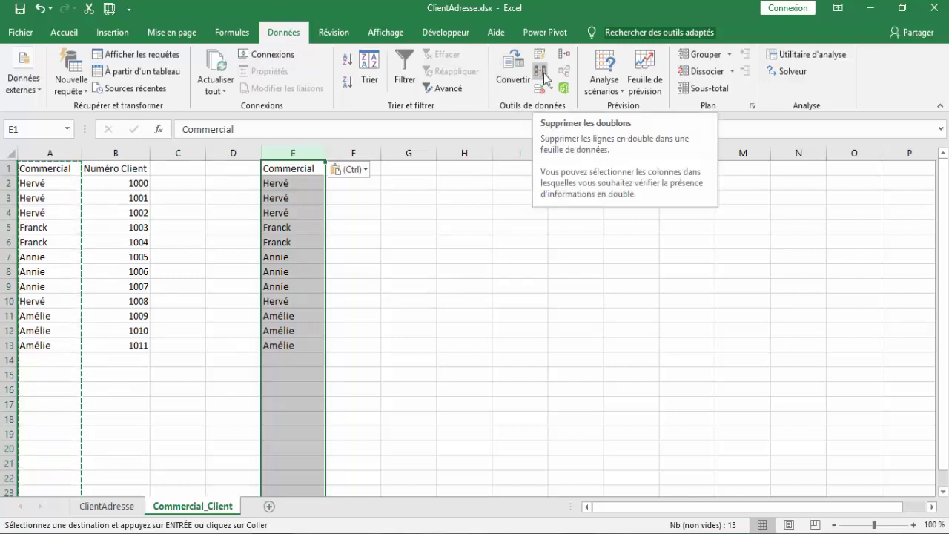
- Remove duplicates from column E, leaving Hervé, Franck, Annie and Amélie
left_click(541, 76)
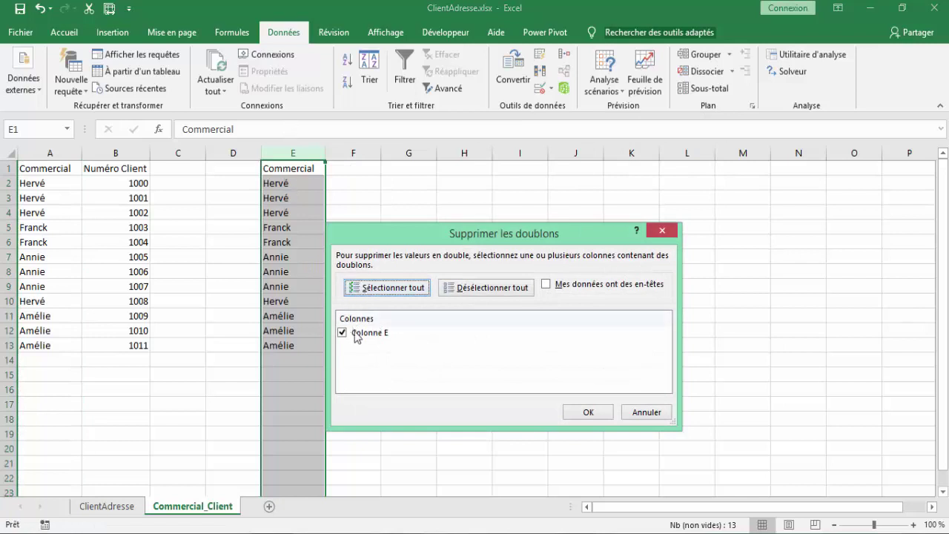
left_click(587, 411)
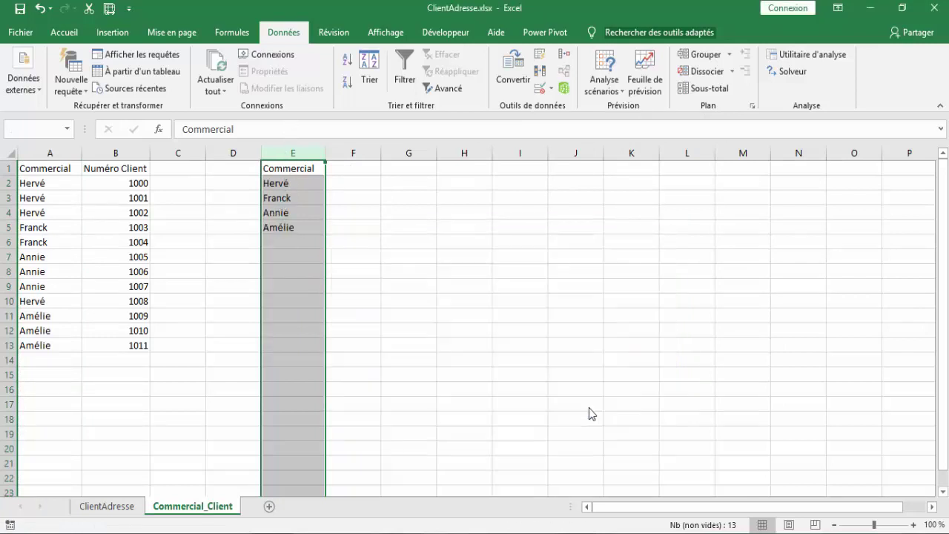
left_click(481, 313)
left_click(297, 227)
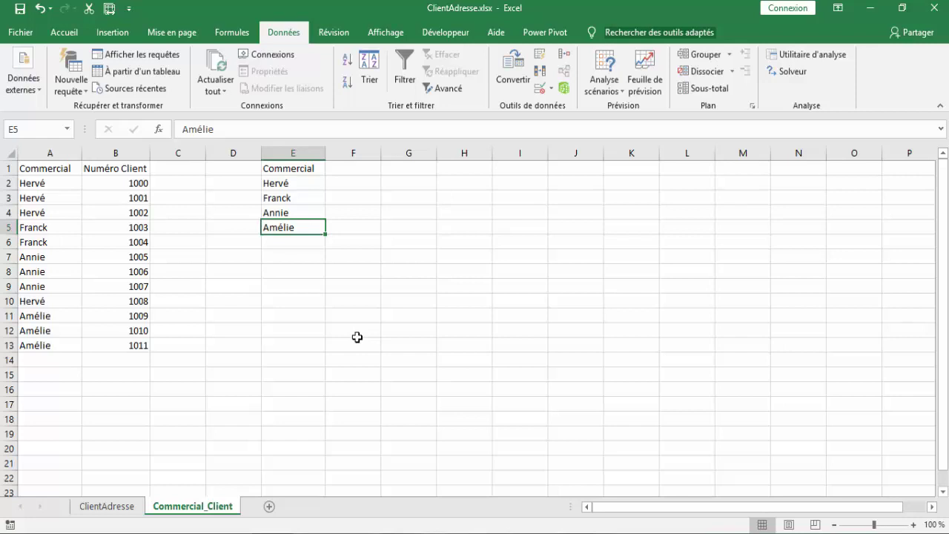
- Delete the copied rep names in column E
left_click(299, 152)
right_click(299, 152)
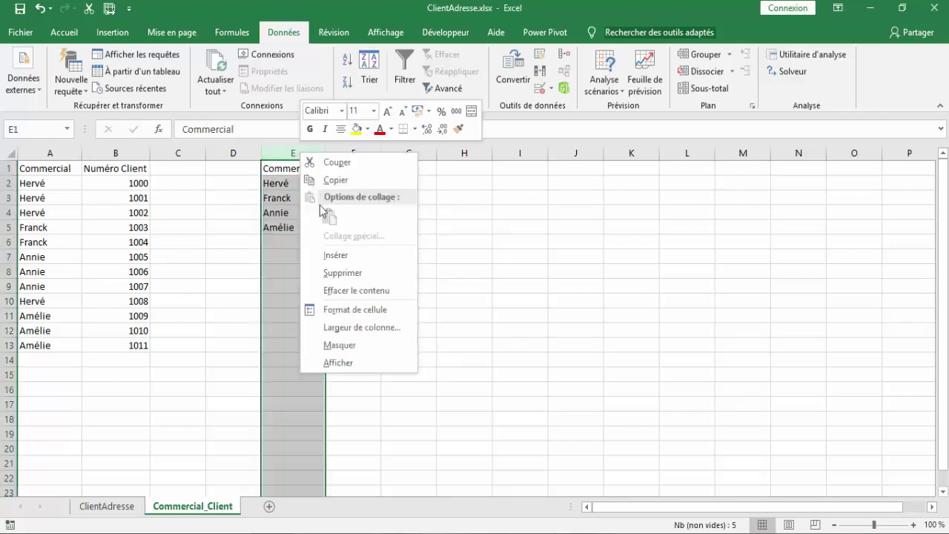
left_click(335, 275)
- Load A1:B13 as a table with headers into the Power Query editor
left_click(52, 231)
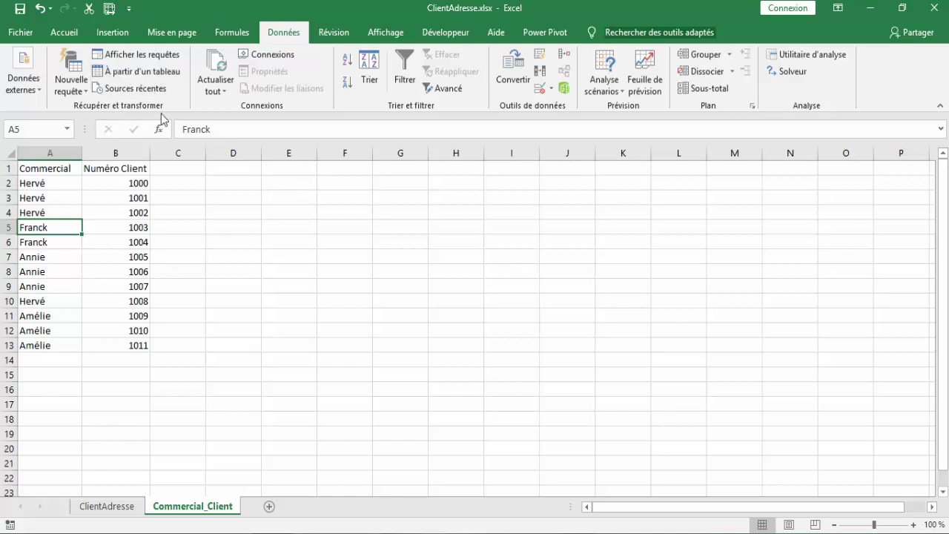
left_click(127, 74)
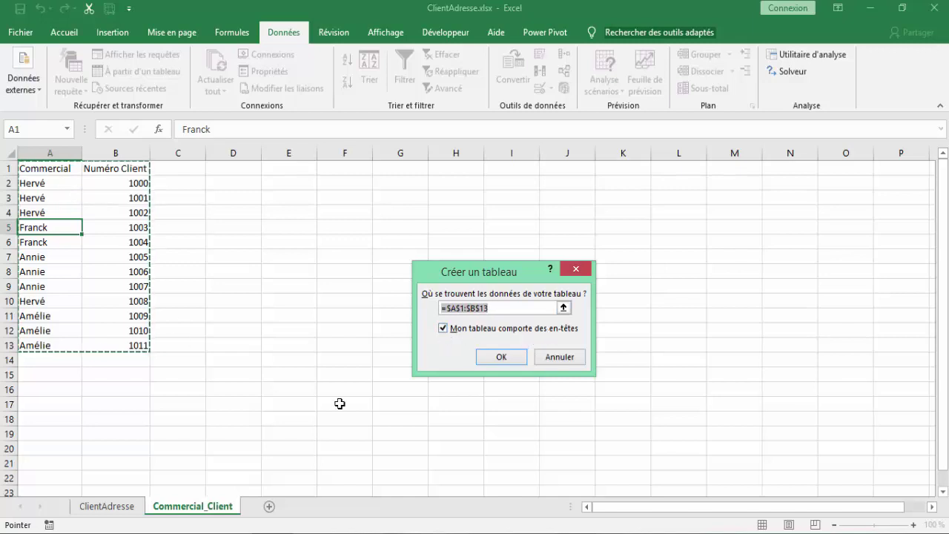
left_click(498, 358)
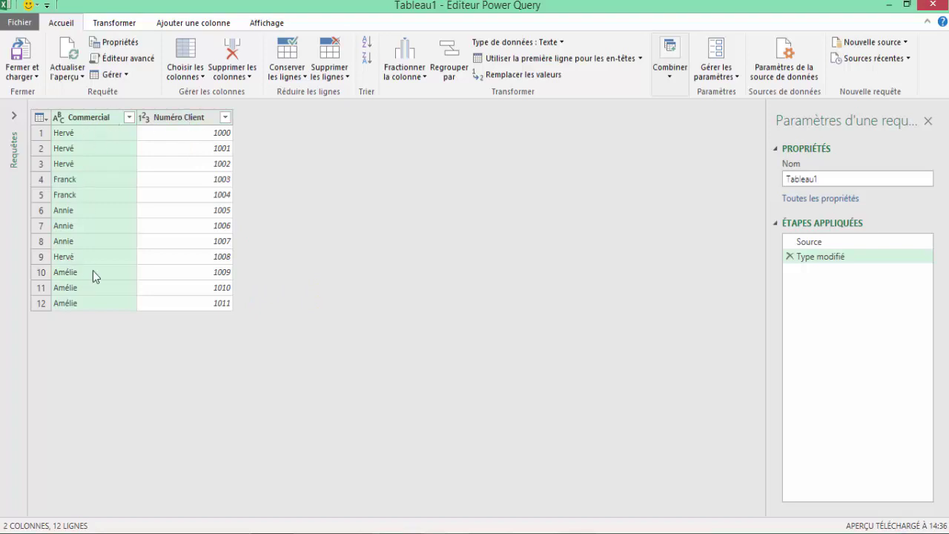
- Remove the Numéro Client column from the query
left_click(192, 119)
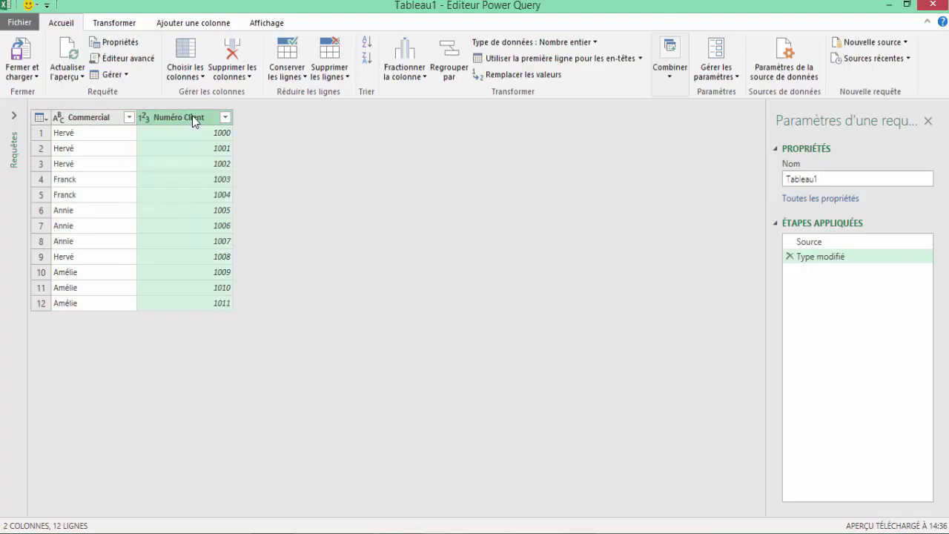
right_click(192, 115)
key("Escape")
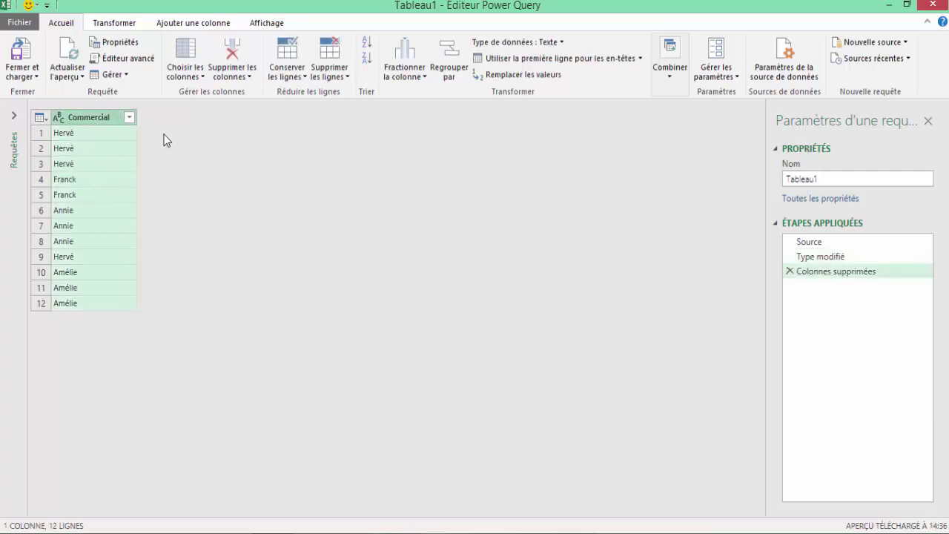
- Sort Commercial ascending and remove duplicates, leaving Amélie, Annie, Franck, Hervé
left_click(130, 118)
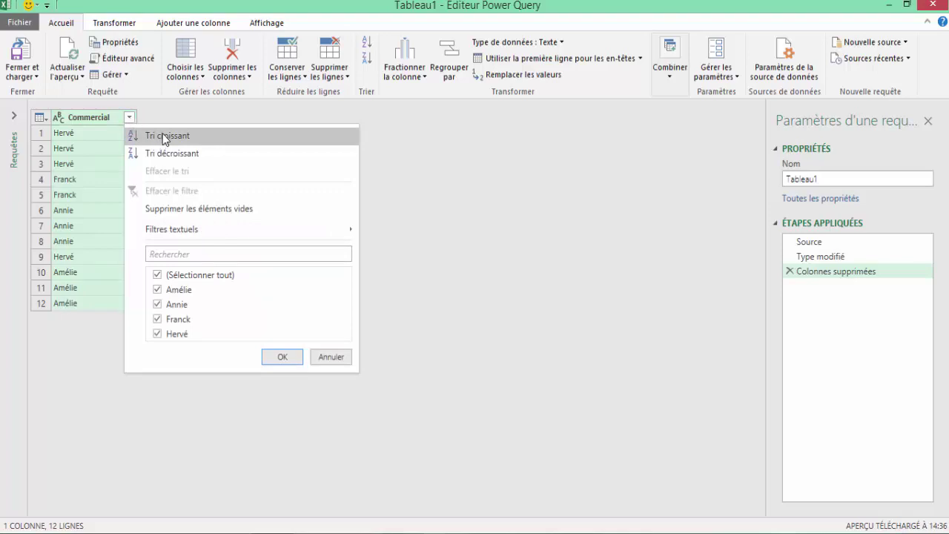
left_click(162, 136)
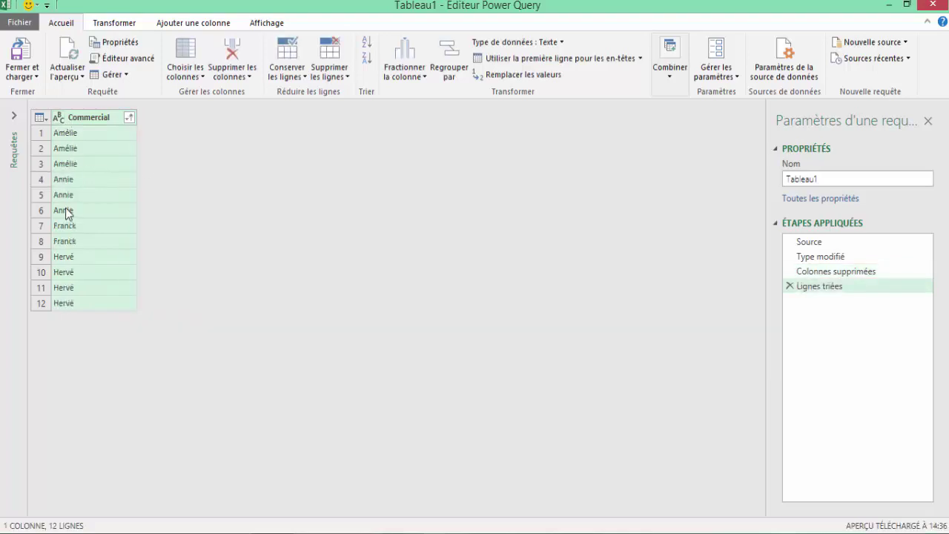
right_click(90, 121)
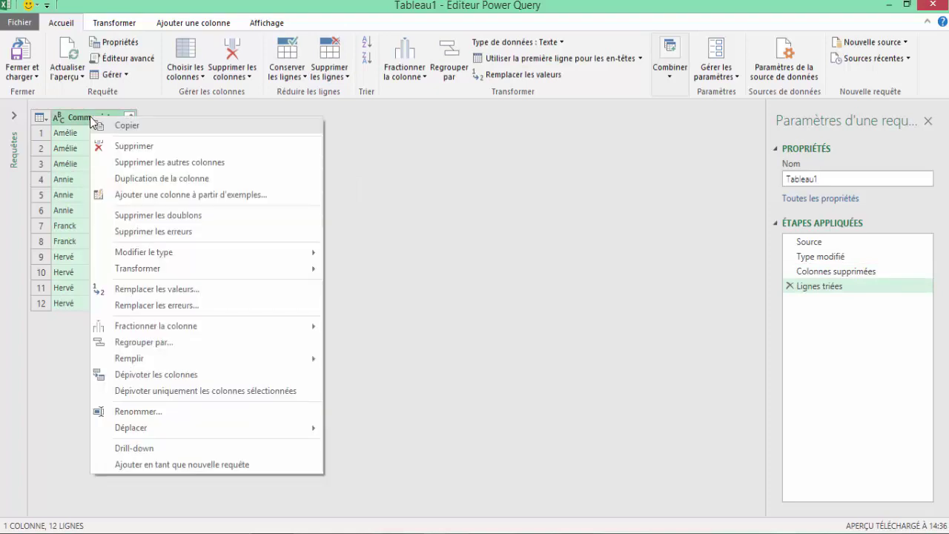
left_click(133, 217)
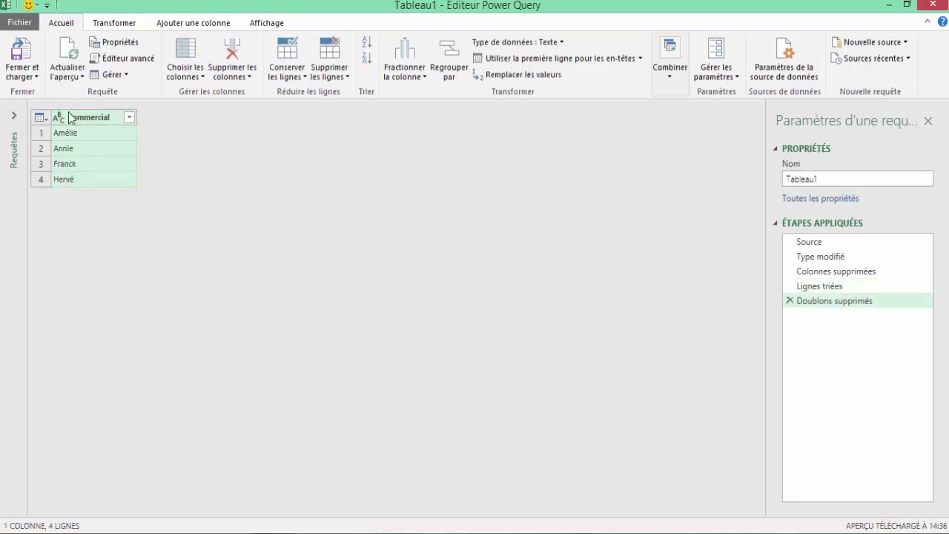
left_click(26, 81)
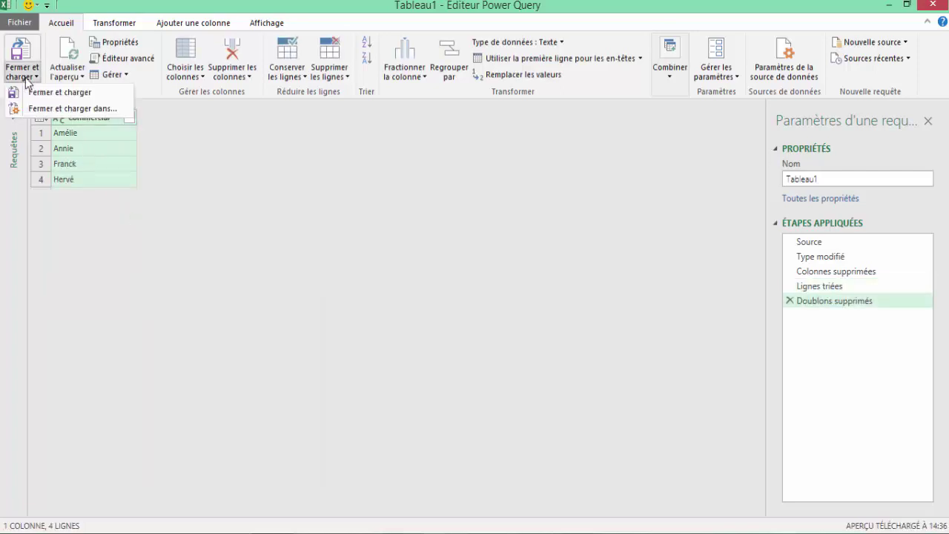
- Load the query result as a table on a new worksheet, Feuil1
left_click(53, 110)
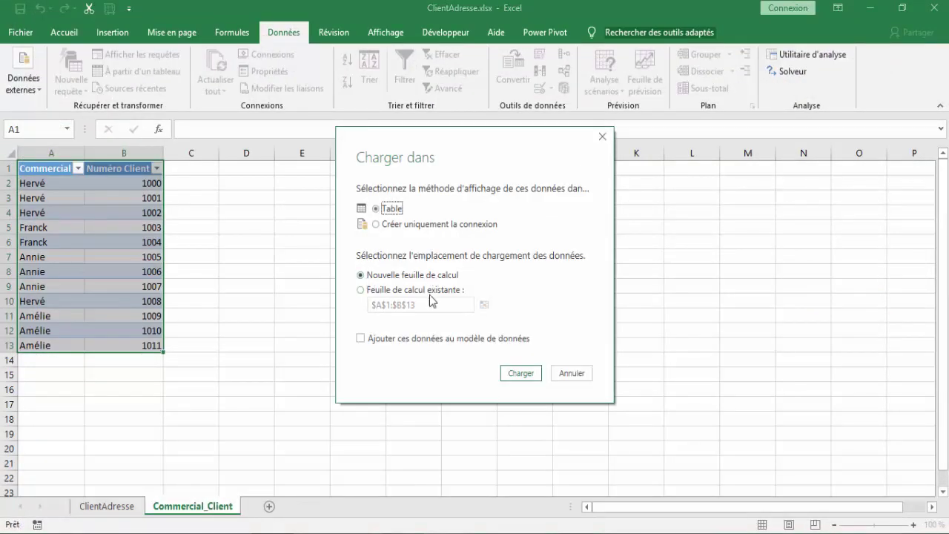
left_click(522, 374)
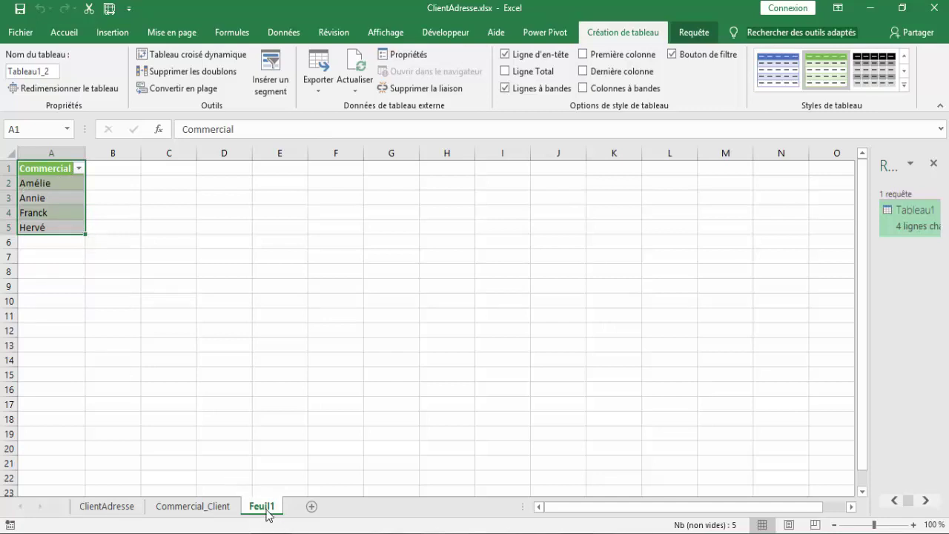
- On Commercial_Client, add three Nael rows in A14–A16 below the table
left_click(203, 508)
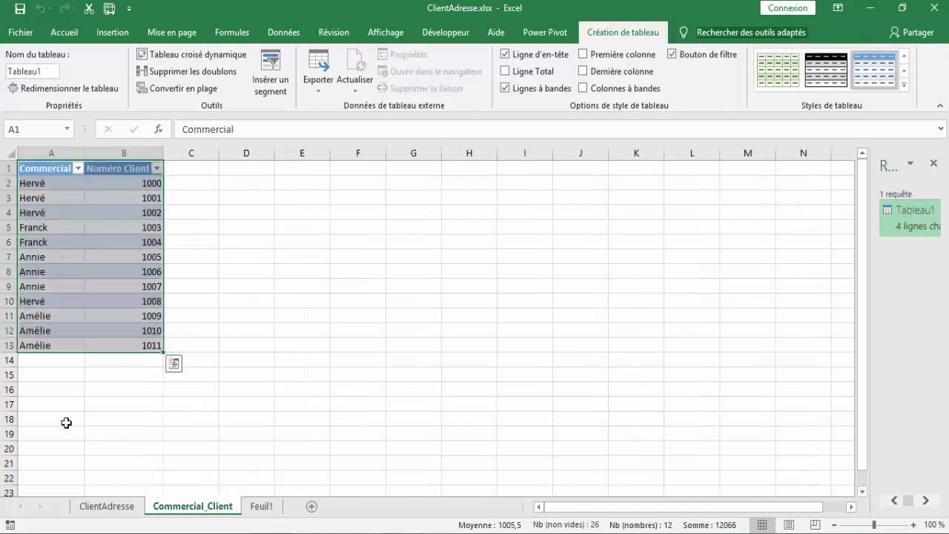
left_click(52, 364)
type("nAEL")
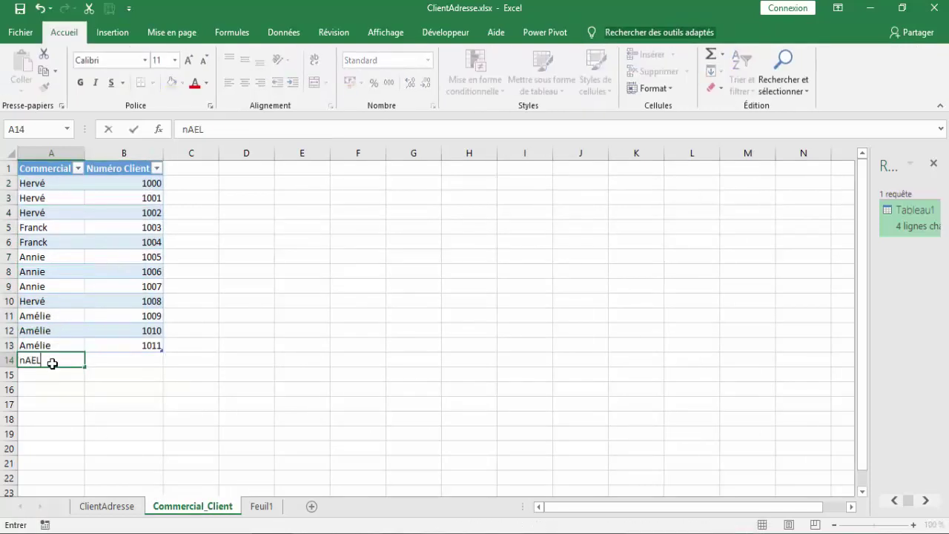
key("BackSpace")
key("BackSpace")
key("BackSpace")
type("Nael")
key("Return")
type("N")
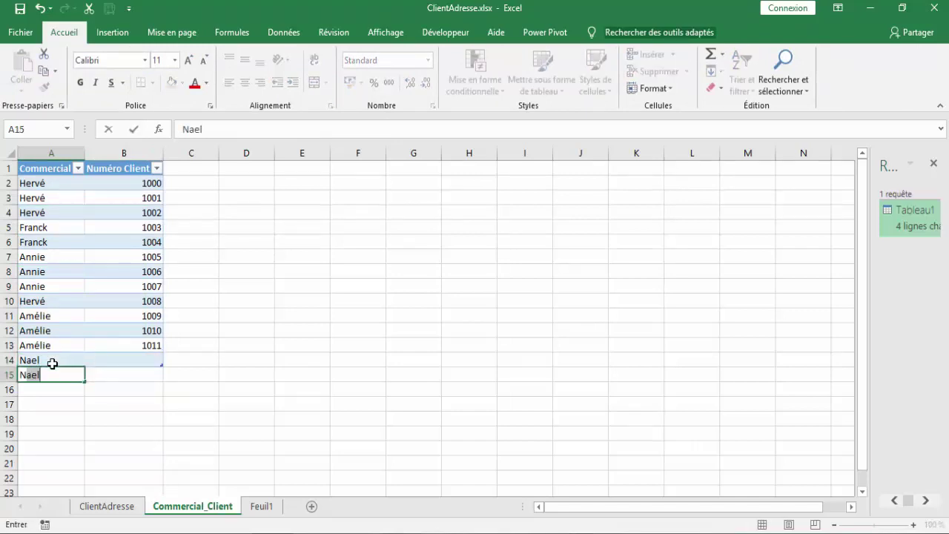
type("ael")
key("Return")
type("Naelale")
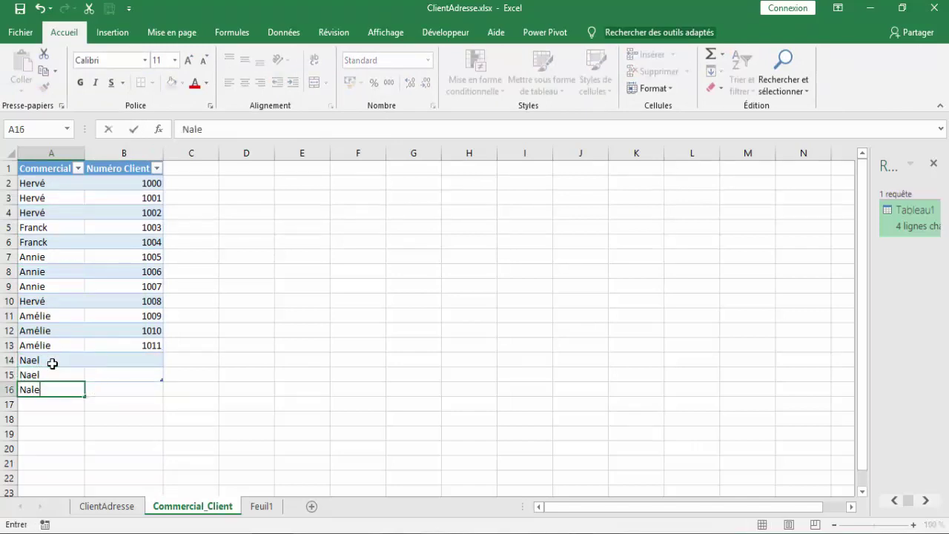
key("BackSpace")
key("BackSpace")
type("el")
key("Return")
type("a")
key("BackSpace")
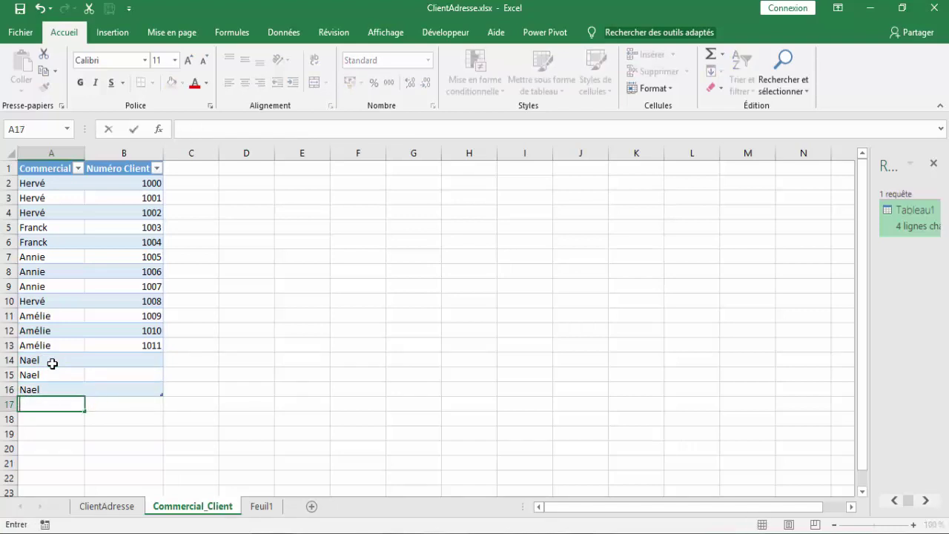
- Add two Paul rows at the table's bottom, then go to Feuil1
type("Paul")
key("Return")
type("Paul")
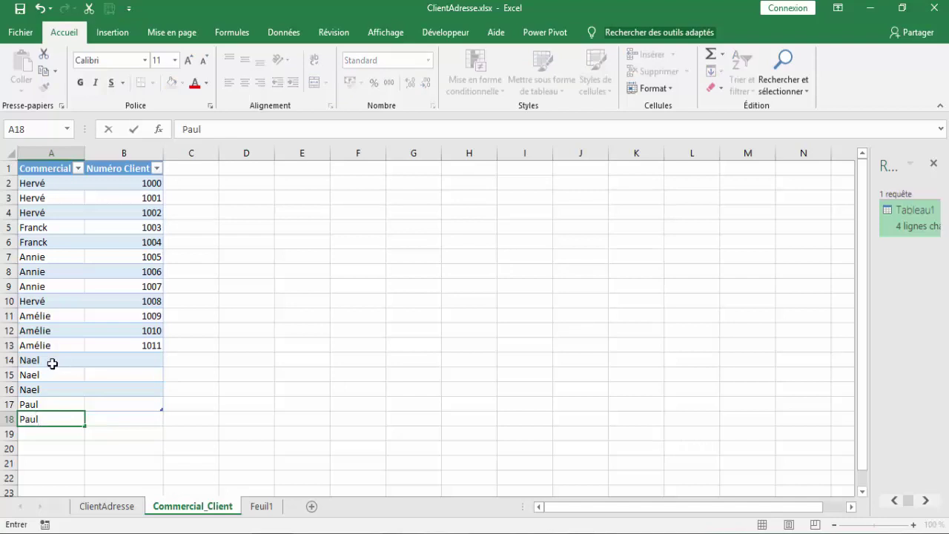
key("Return")
key("Up")
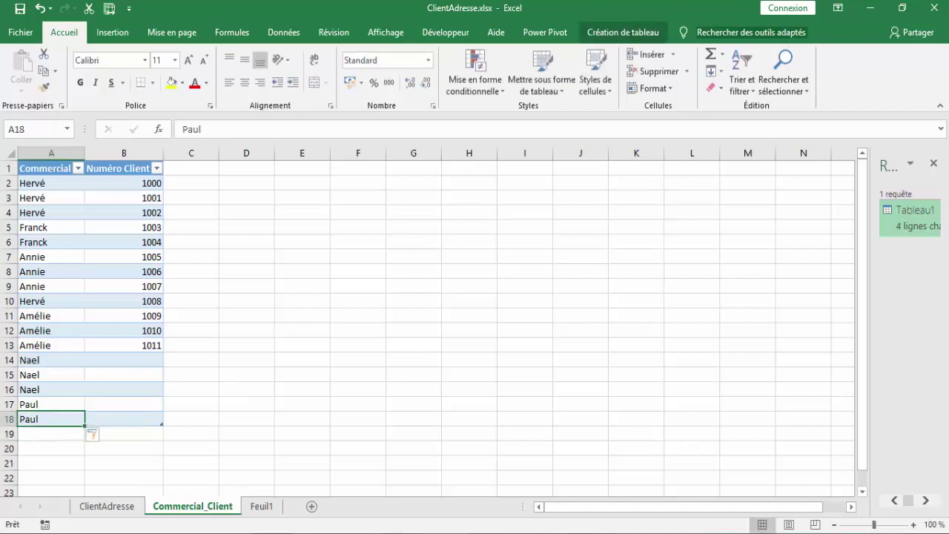
left_click(268, 508)
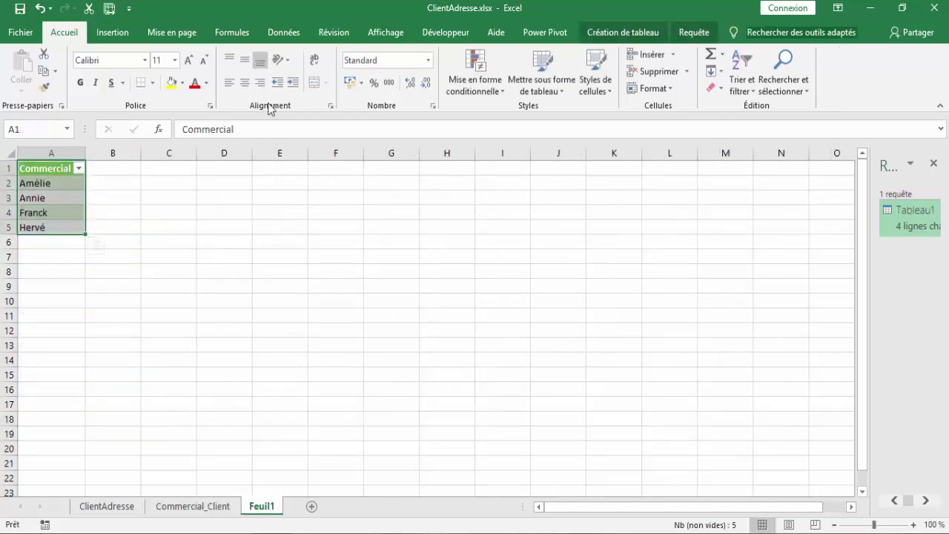
- Refresh all so Feuil1's rep list shows six names including Nael and Paul
left_click(282, 36)
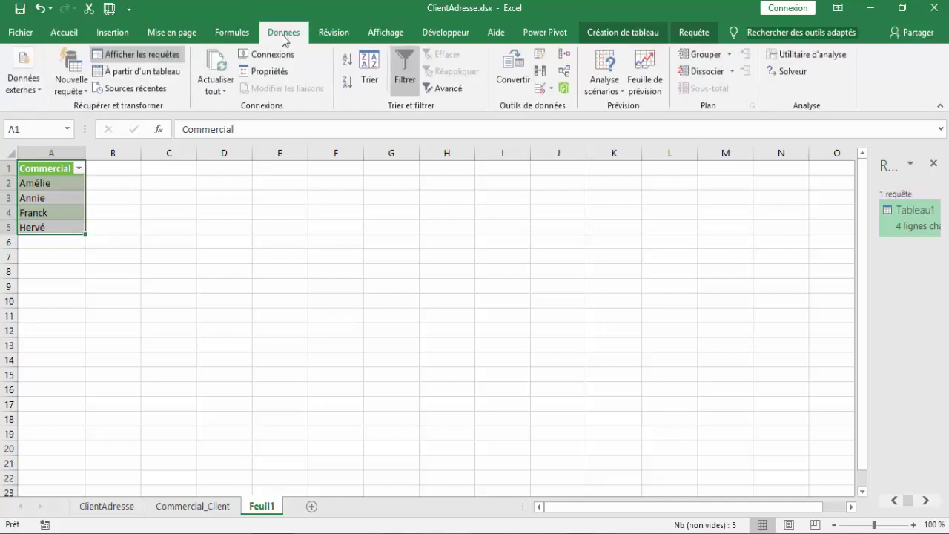
left_click(215, 70)
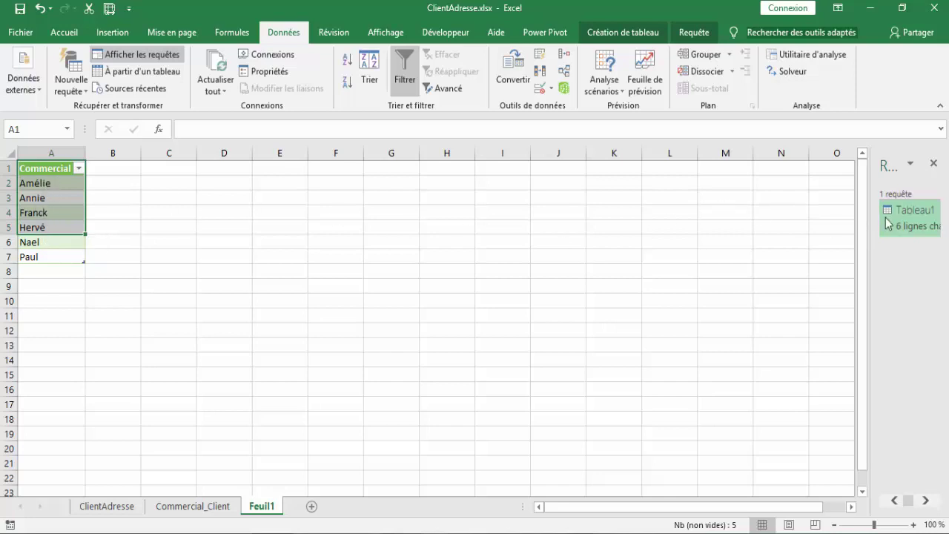
mouse_move(892, 224)
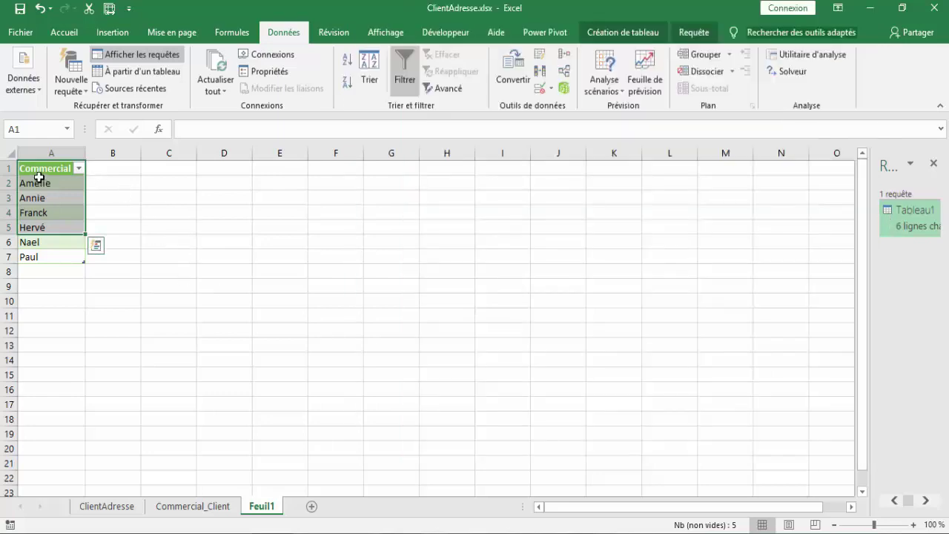
left_click(48, 242)
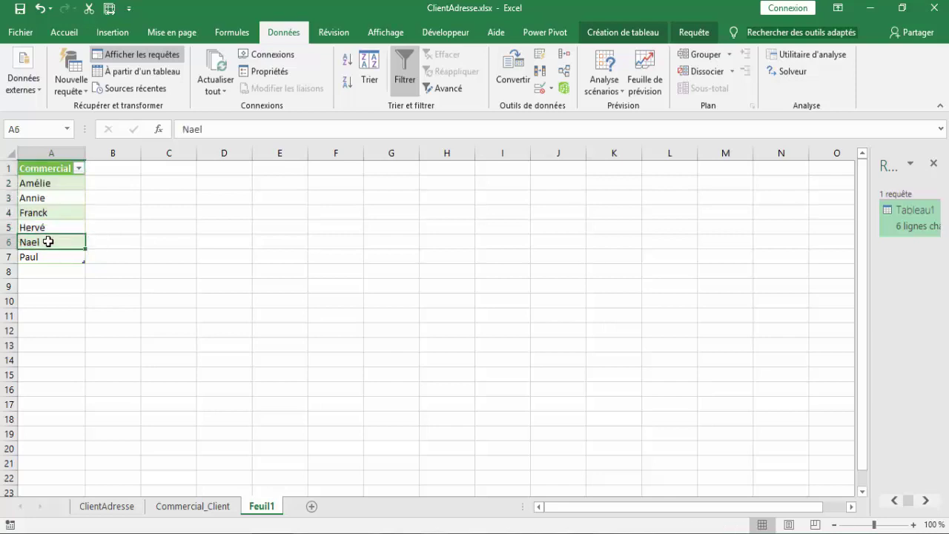
left_click(49, 256)
left_click(174, 169)
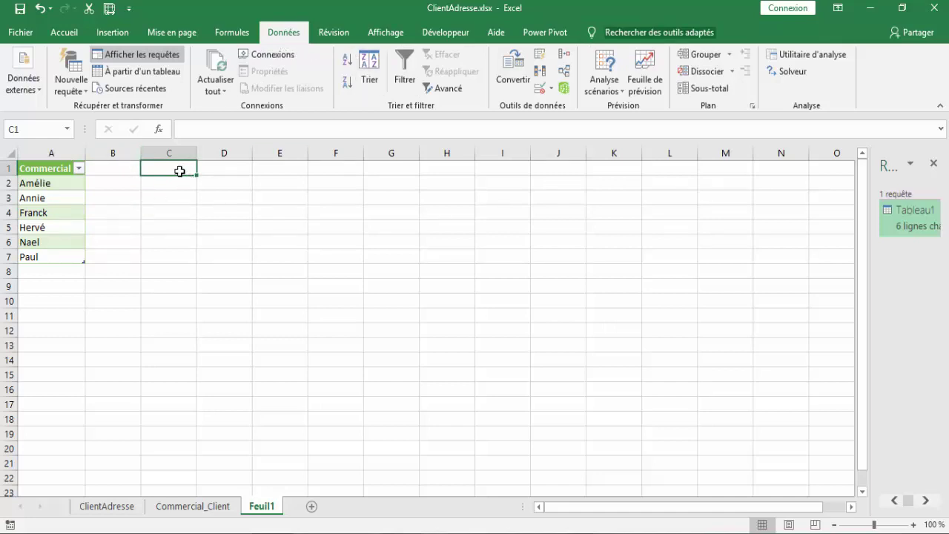
- Give cell C1 a light grey fill
left_click(62, 33)
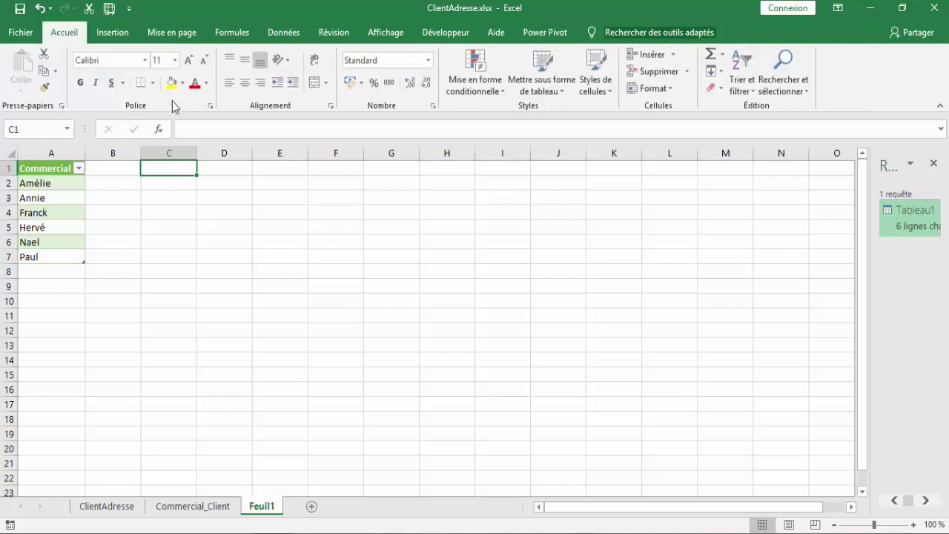
left_click(183, 82)
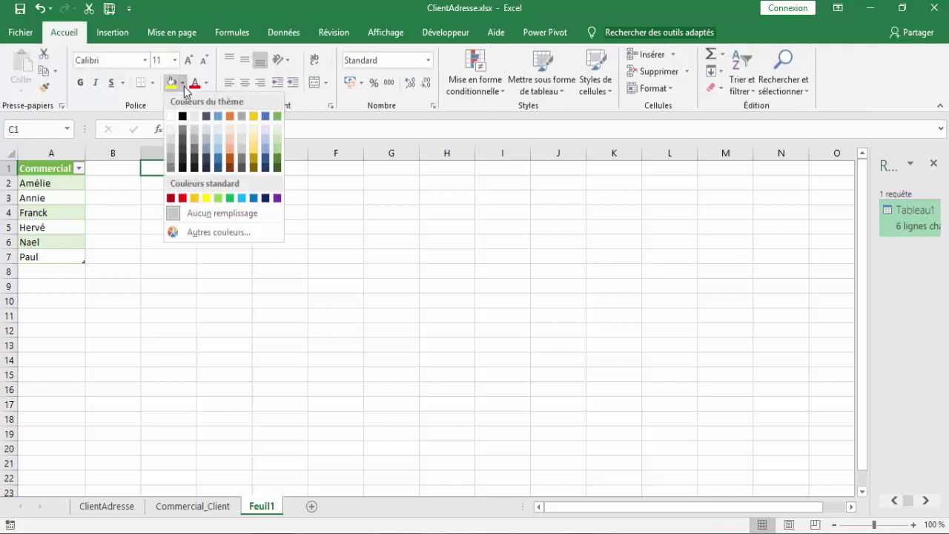
left_click(171, 131)
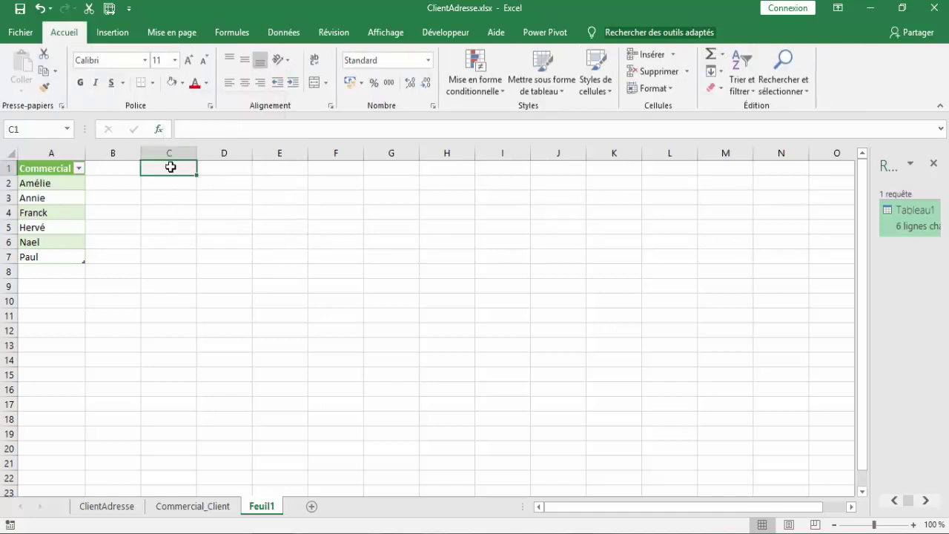
- Add List data validation to C1 with source =$A$2:$A$7
left_click(284, 32)
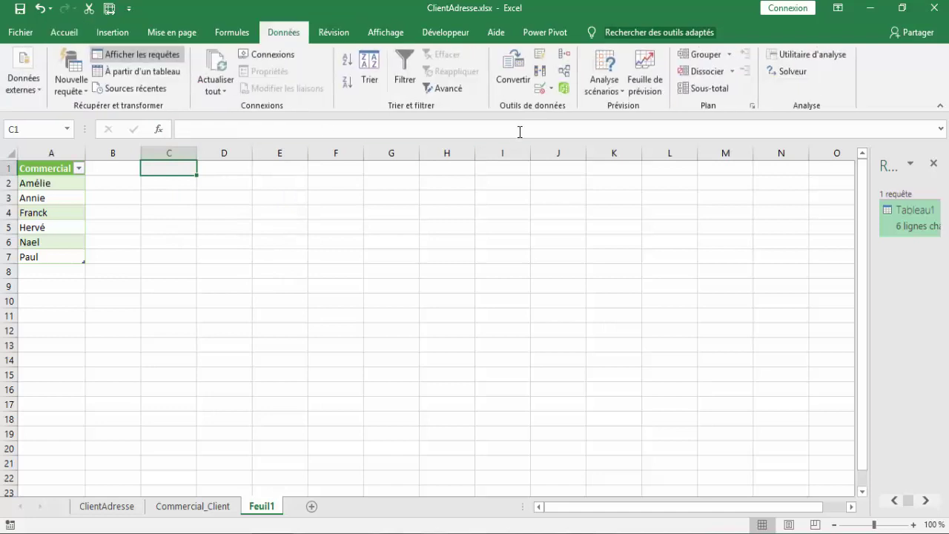
left_click(552, 90)
left_click(560, 107)
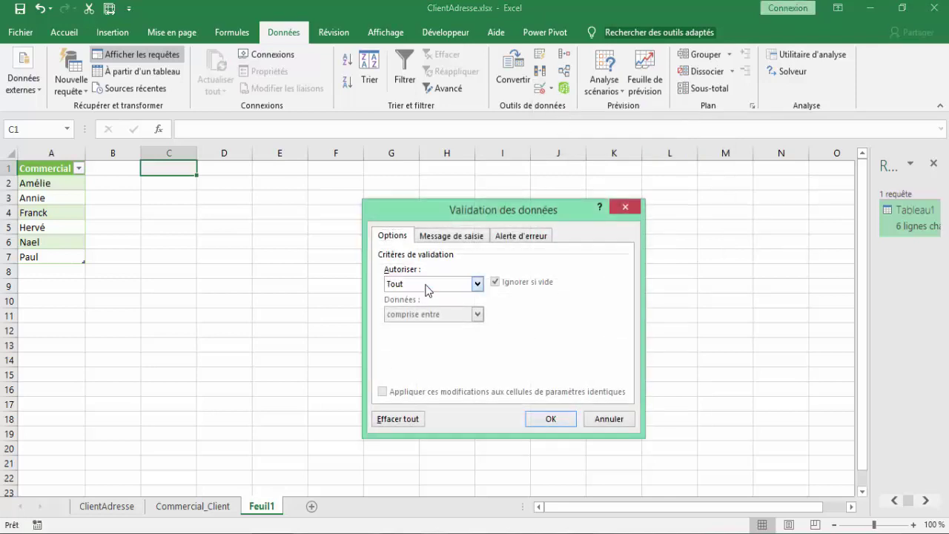
left_click(419, 284)
left_click(408, 329)
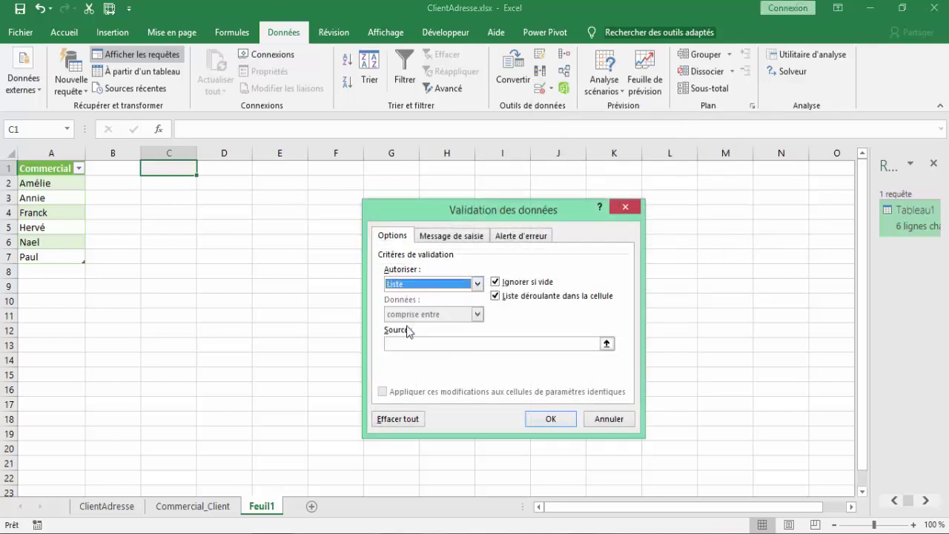
left_click(445, 346)
left_click_drag(48, 183, 49, 257)
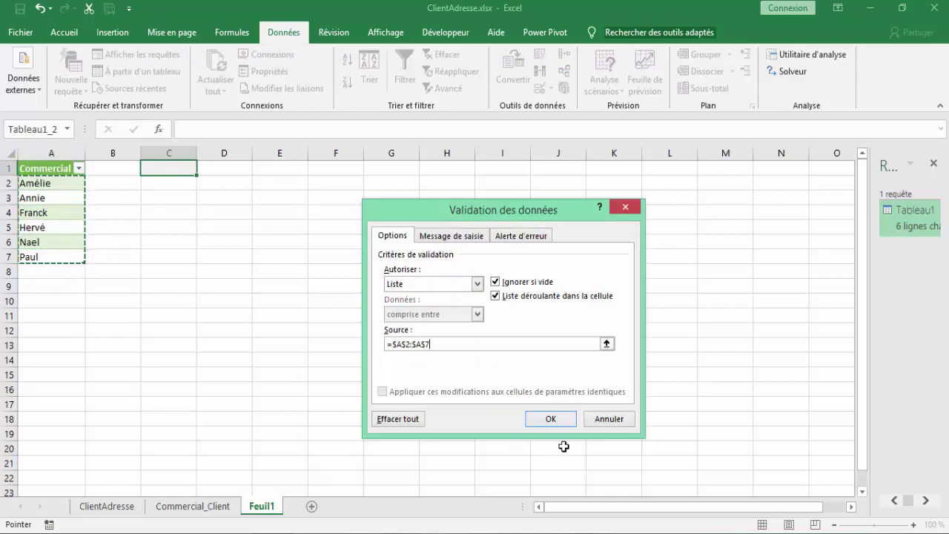
left_click(550, 419)
- Check the C1 dropdown shows the six reps, then return to Commercial_Client
left_click(203, 171)
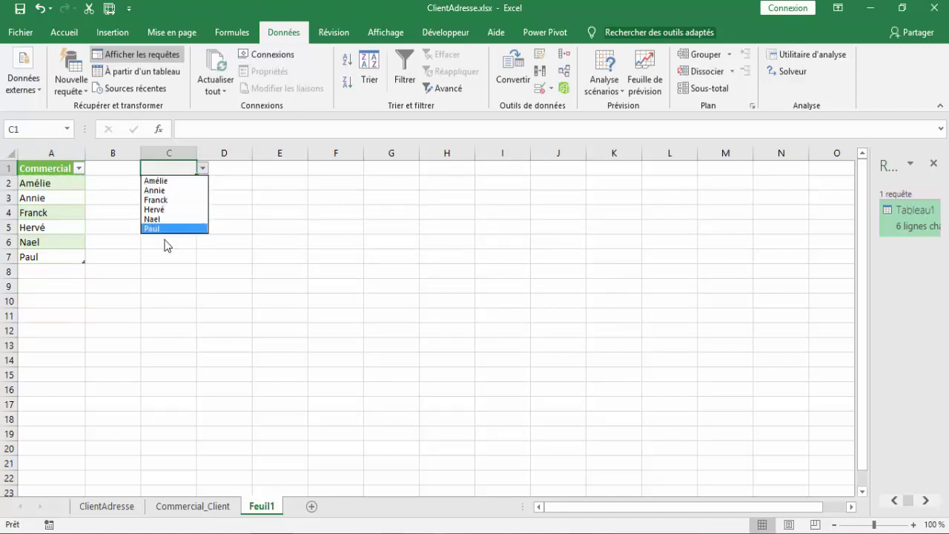
key("Escape")
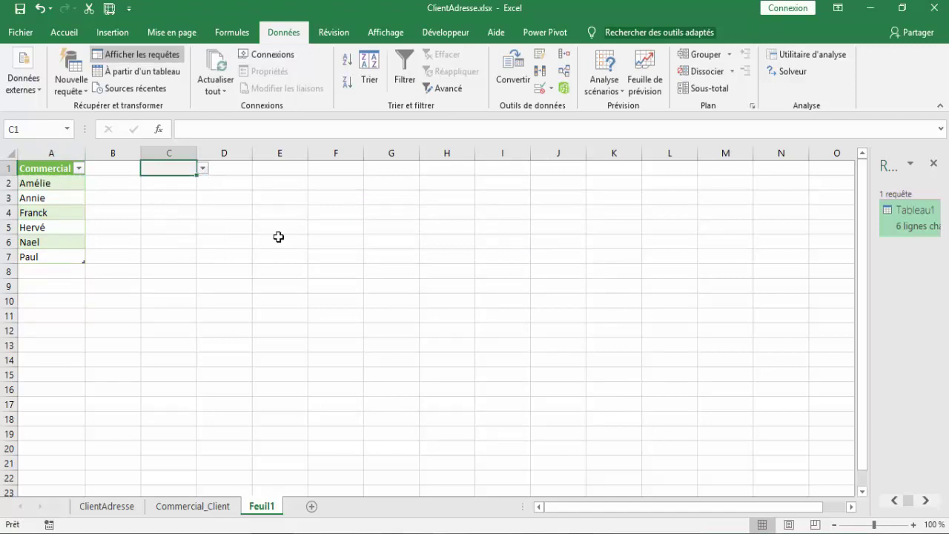
left_click(215, 507)
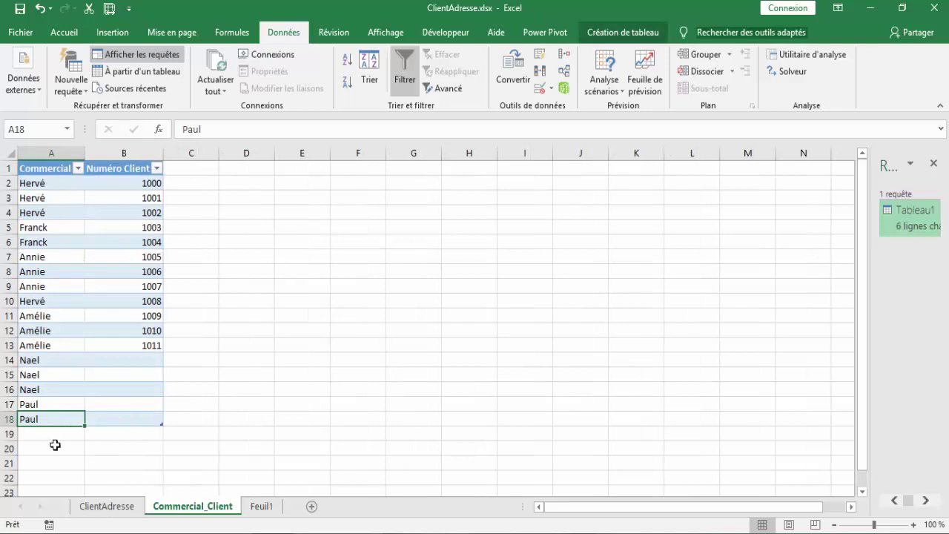
- Enter Camille in A19 and A20 of the table, then go to Feuil1
left_click(56, 435)
type("C")
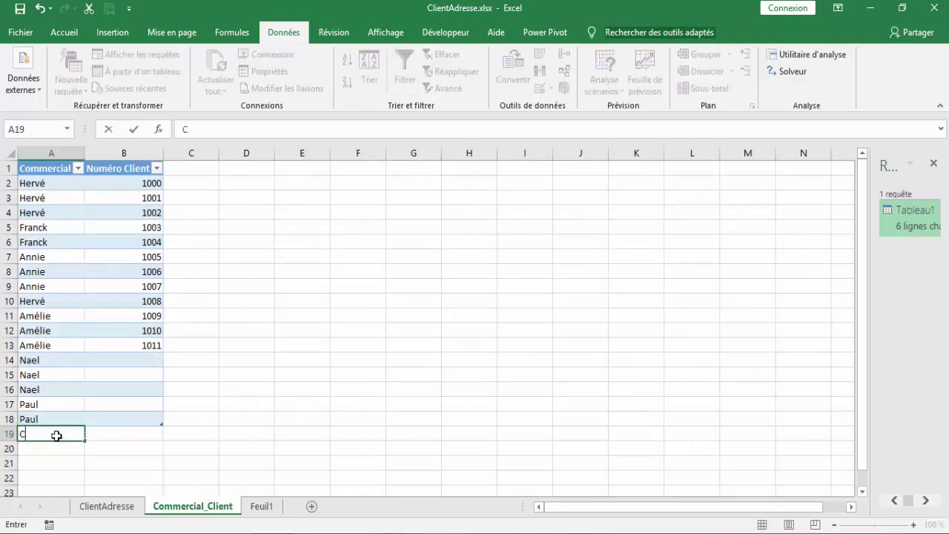
type("amille")
key("Return")
type("C")
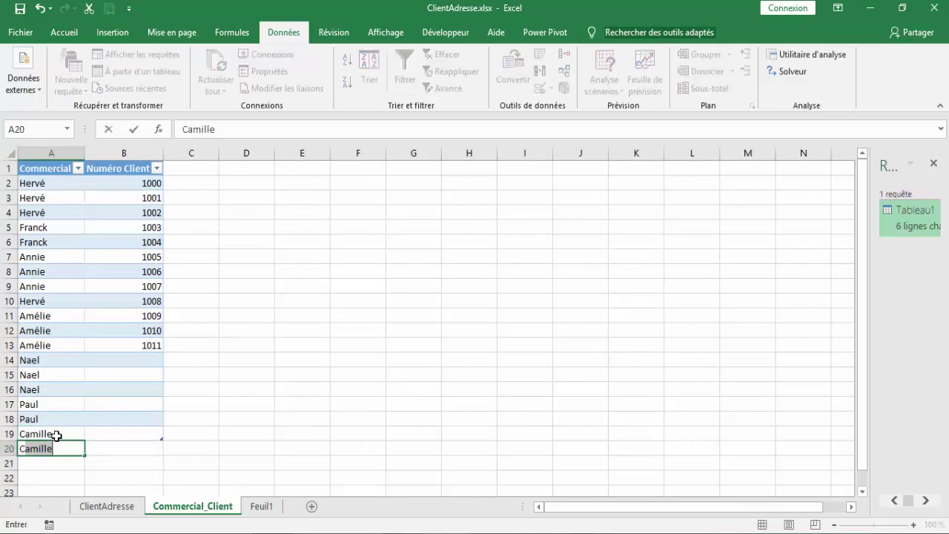
key("Return")
key("Up")
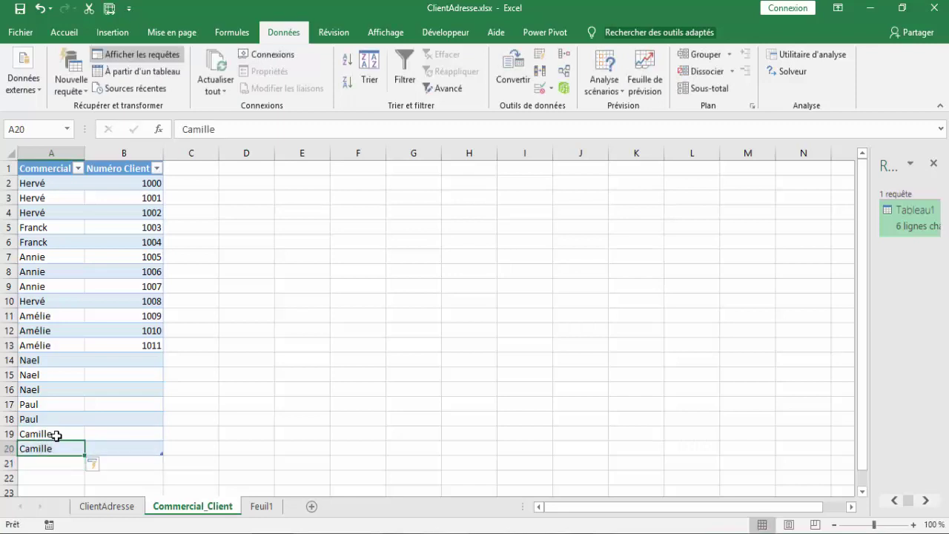
left_click(261, 506)
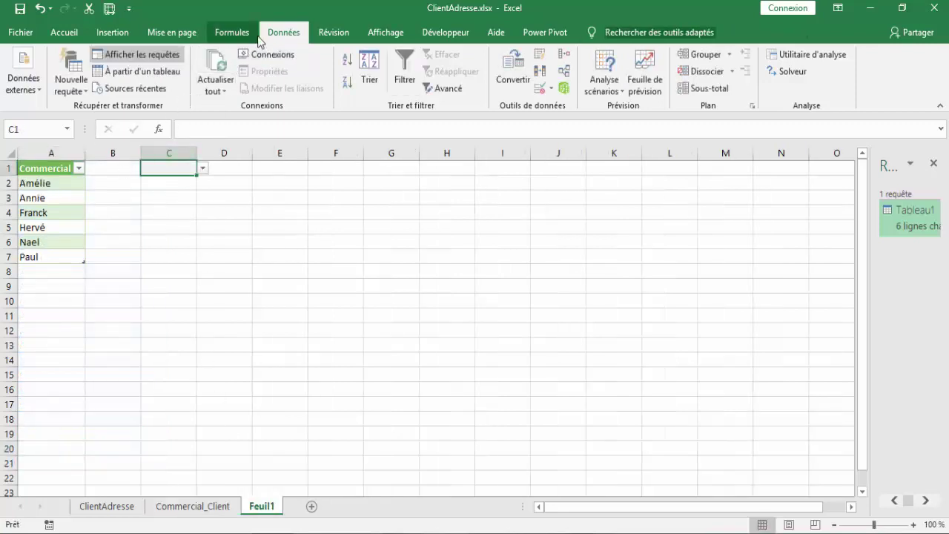
- Refresh all and verify Camille appears in the rep list and C1 dropdown
left_click(215, 67)
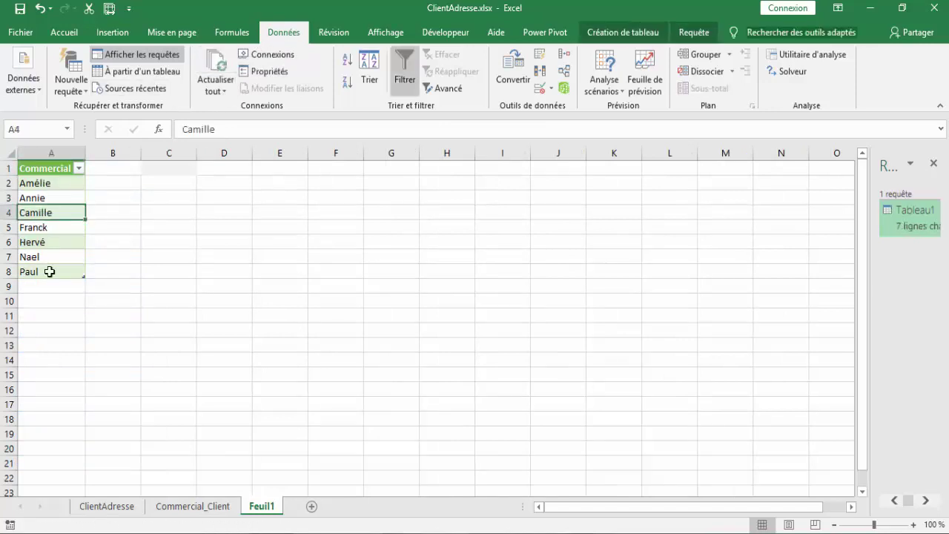
left_click(153, 169)
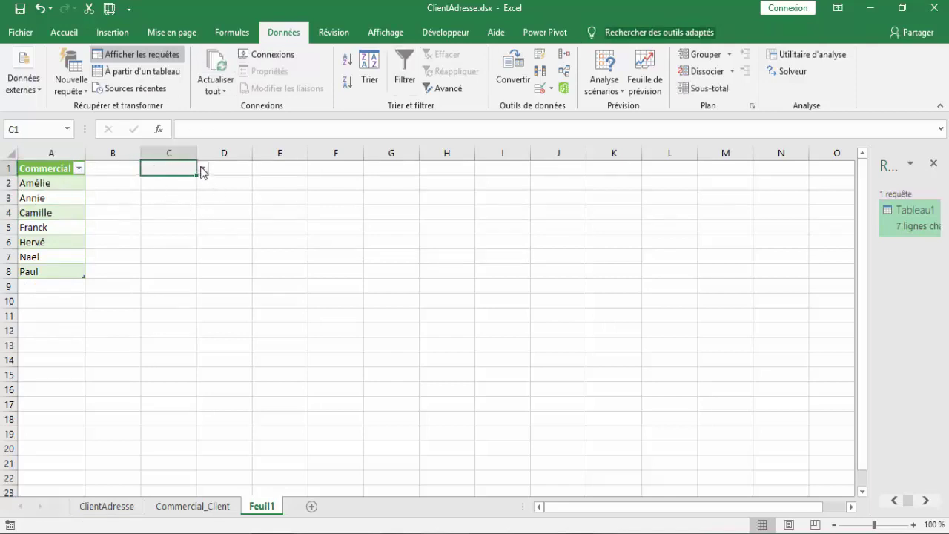
left_click(202, 170)
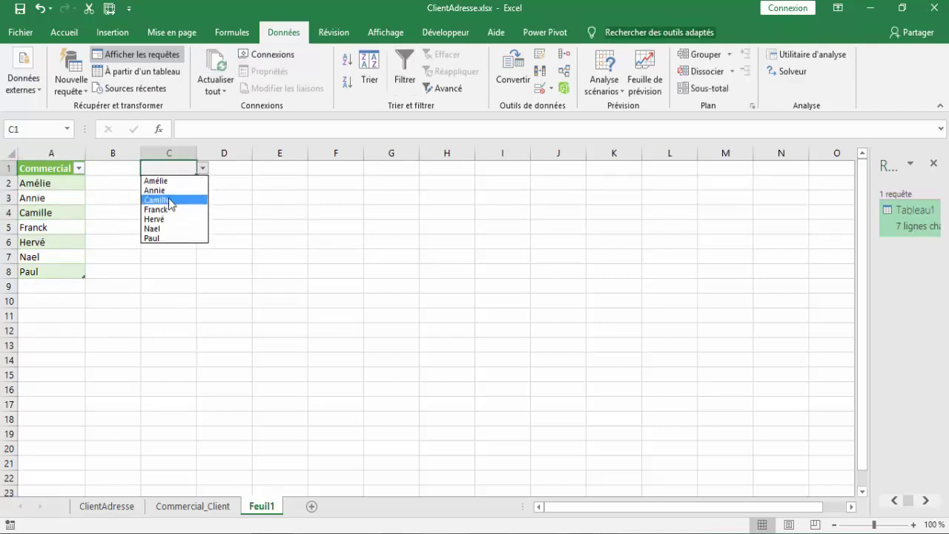
left_click(47, 215)
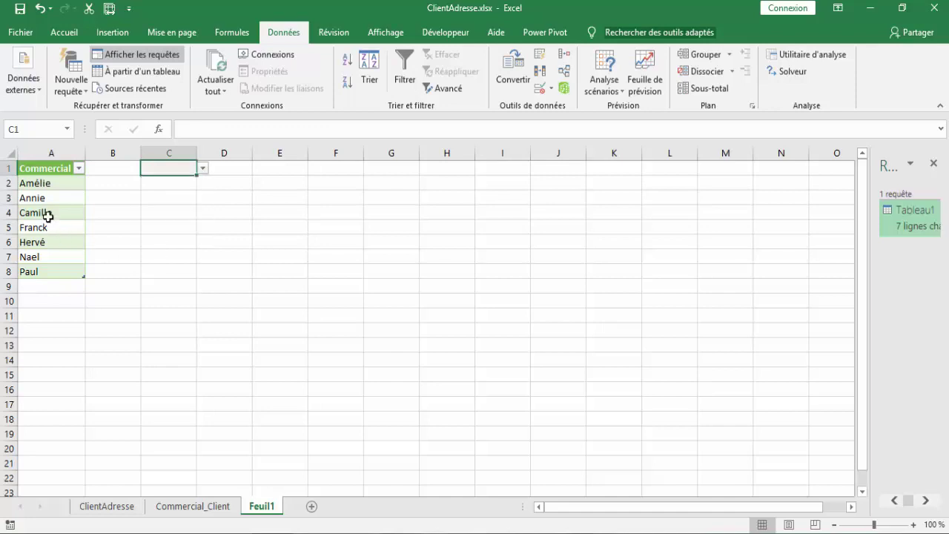
left_click(47, 213)
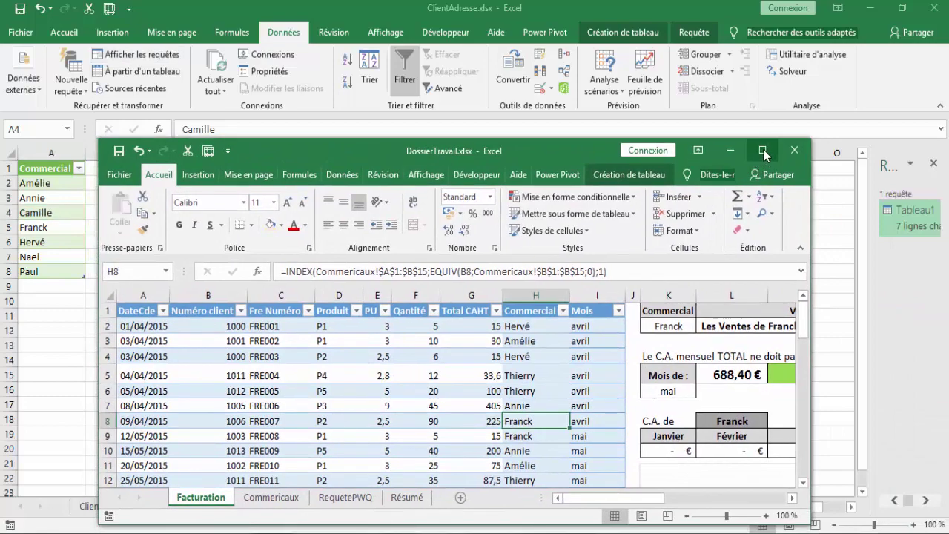
- Maximize the DossierTravail workbook and check the K2 sales-rep dropdown, keeping Franck selected
left_click(761, 149)
left_click(345, 251)
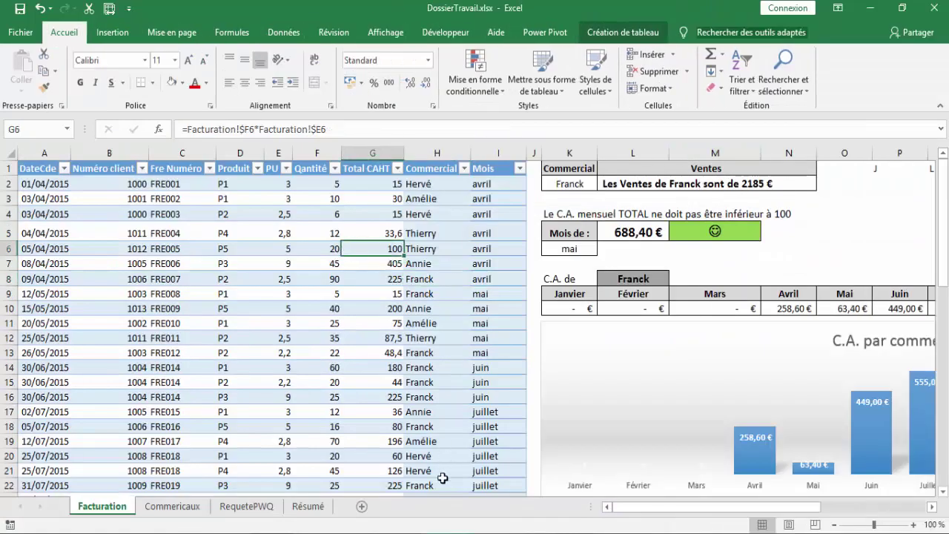
left_click_drag(636, 511, 688, 510)
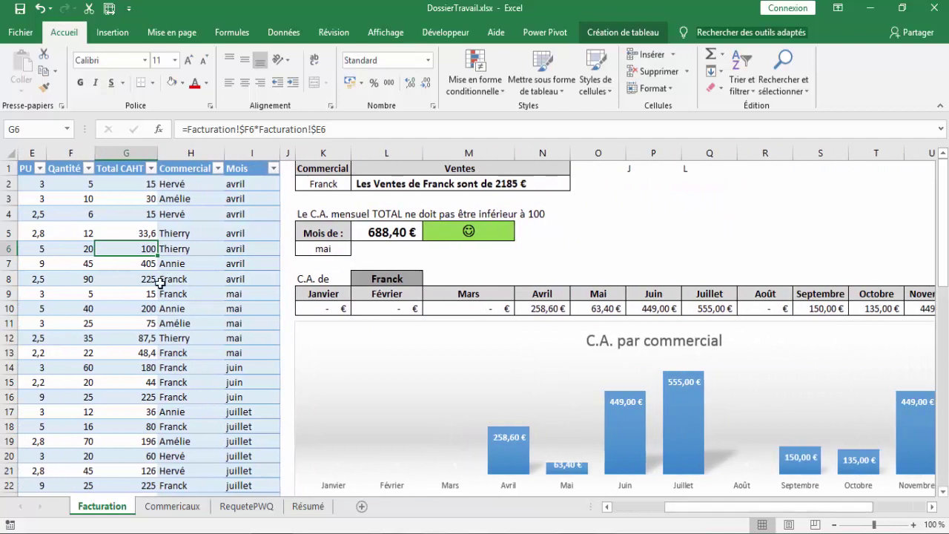
left_click(319, 183)
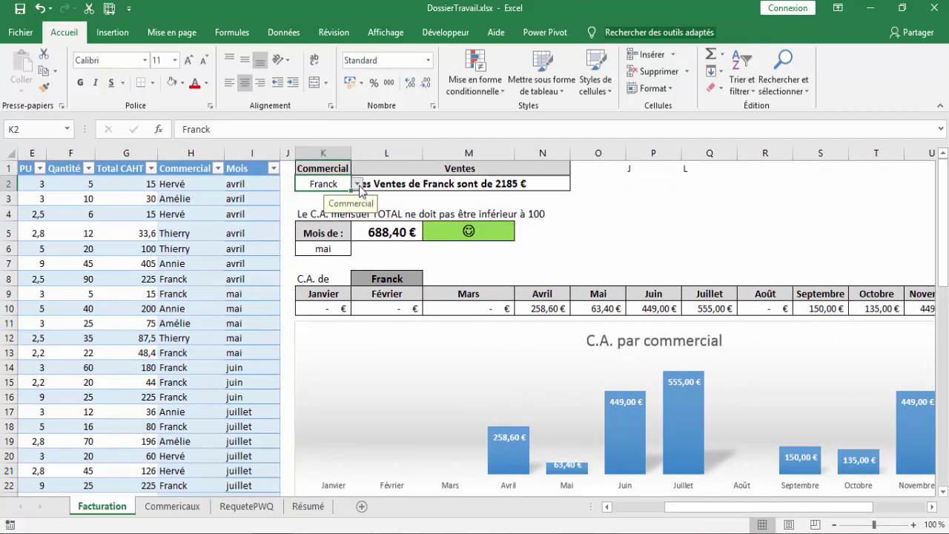
left_click(358, 185)
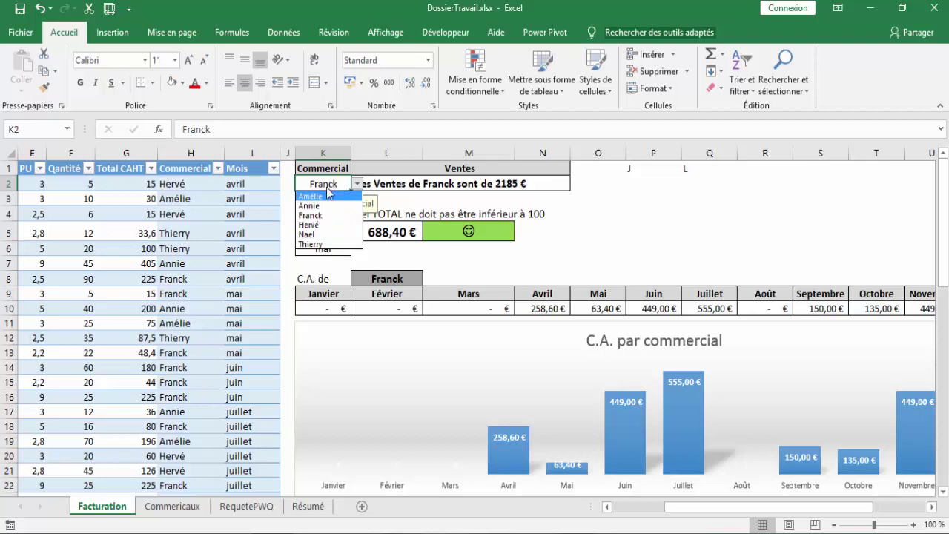
key("Escape")
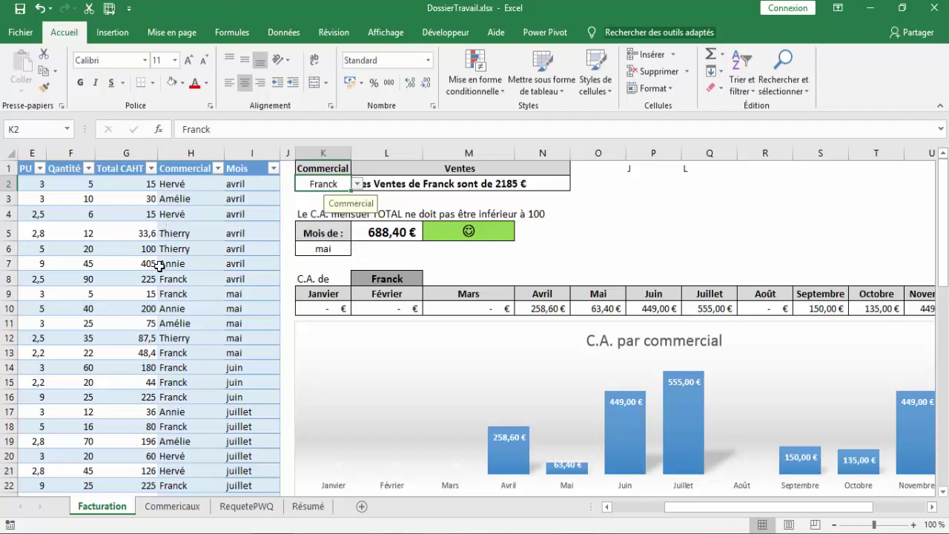
left_click(357, 183)
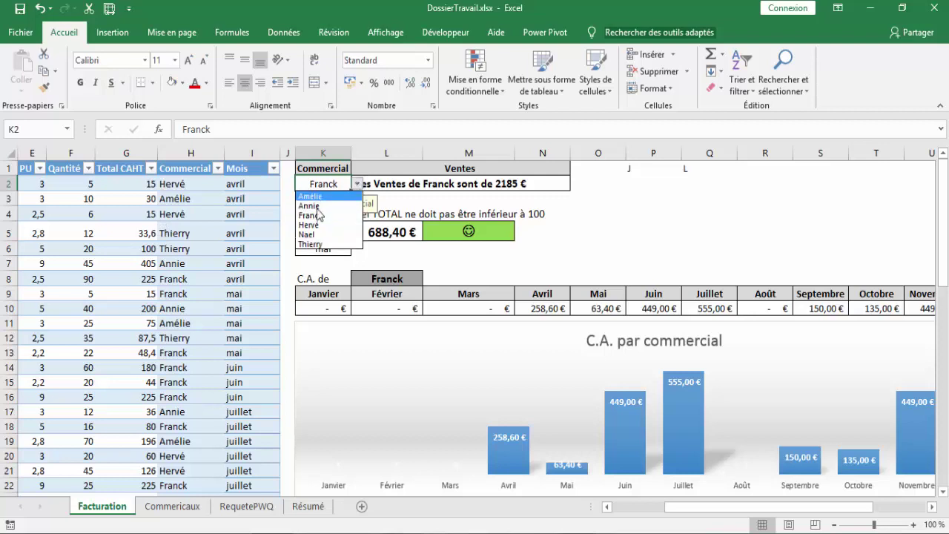
key("Escape")
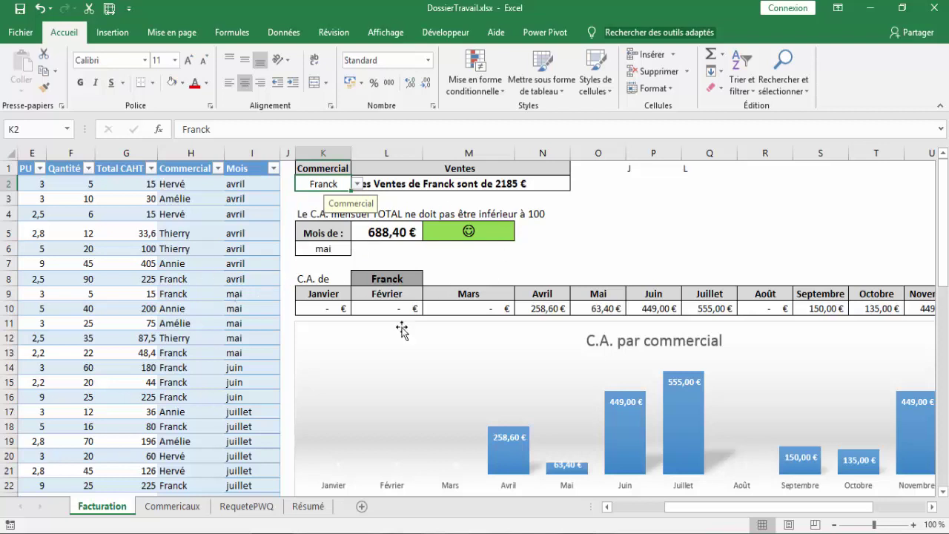
- Set the K6 month to juin so the total reads 659,00 €, then inspect H12's INDEX formula
left_click(341, 250)
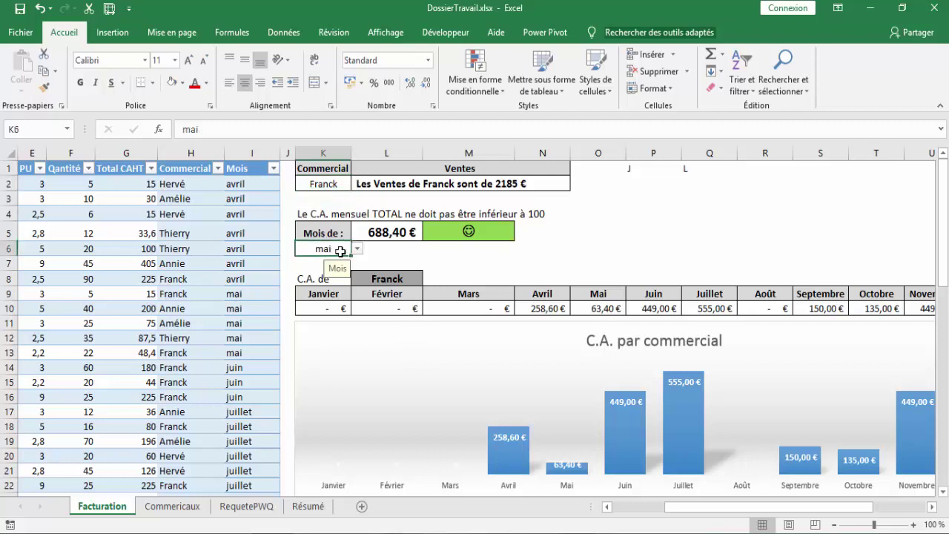
left_click(357, 250)
left_click(334, 271)
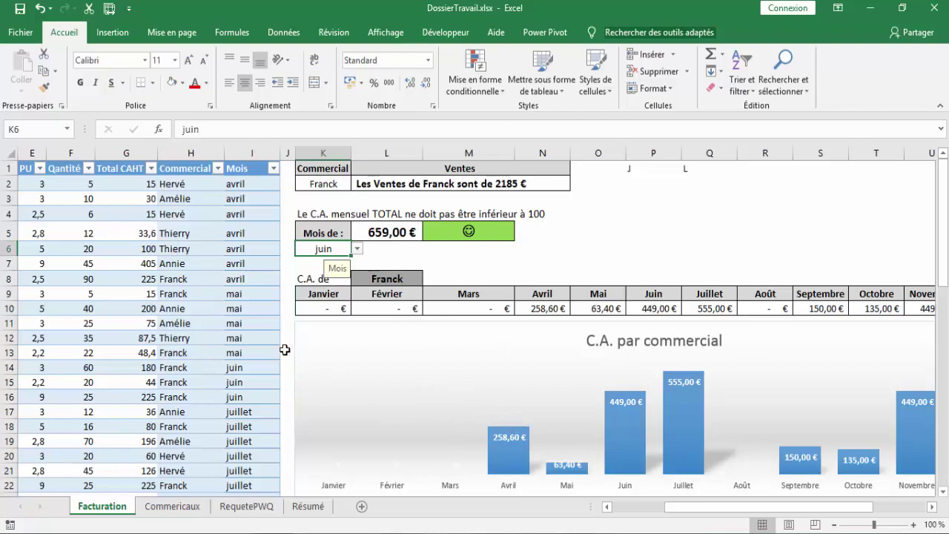
left_click(166, 336)
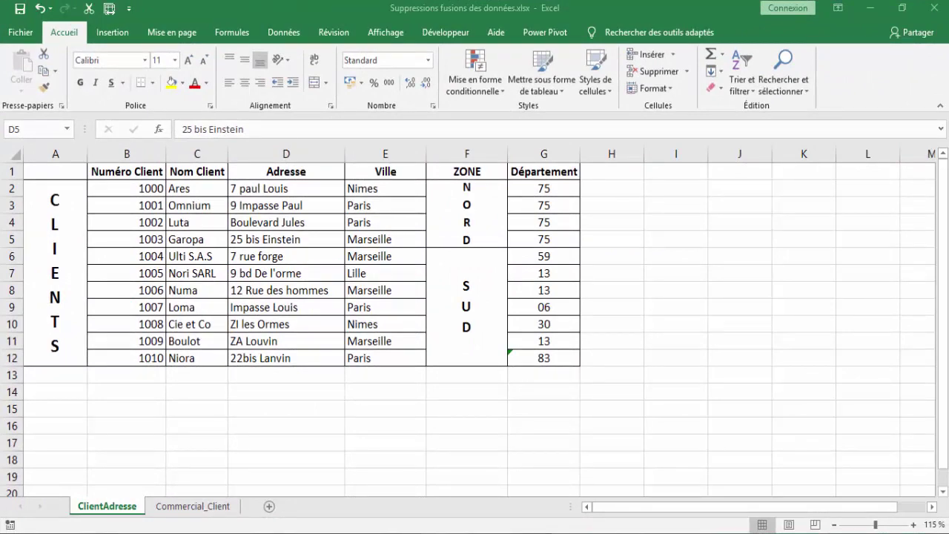
- Inspect the merged CLIENTS, ZONE, NORD and SUD cells, then select the data range A1:G12
left_click(66, 206)
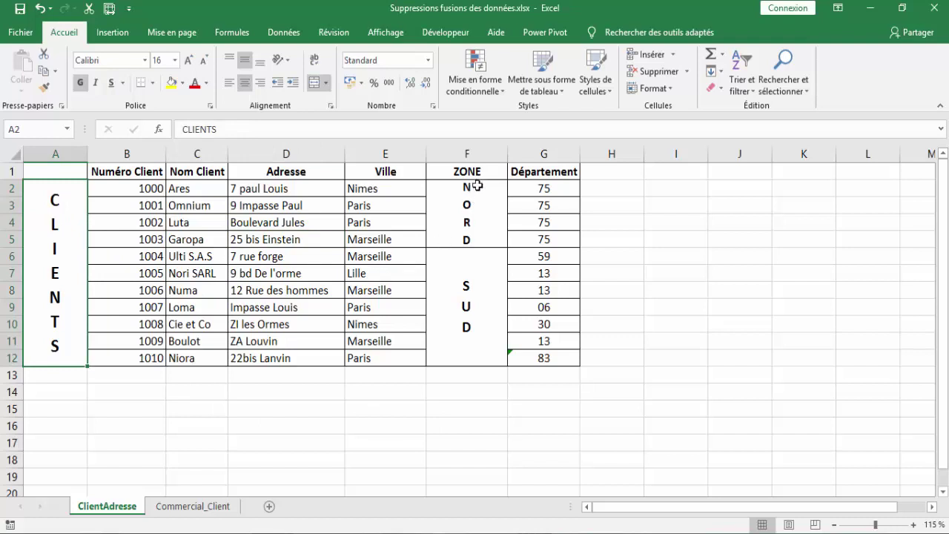
left_click(481, 170)
left_click(477, 200)
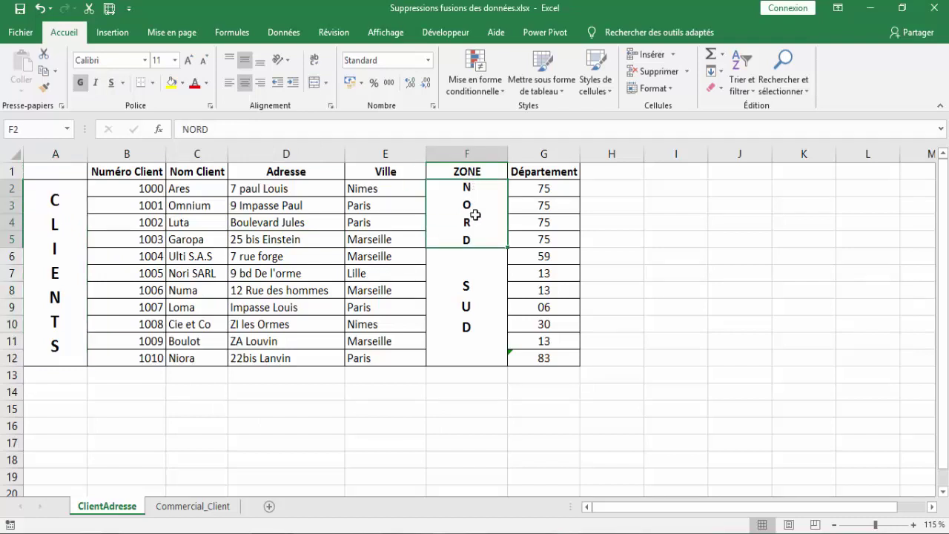
left_click(470, 281)
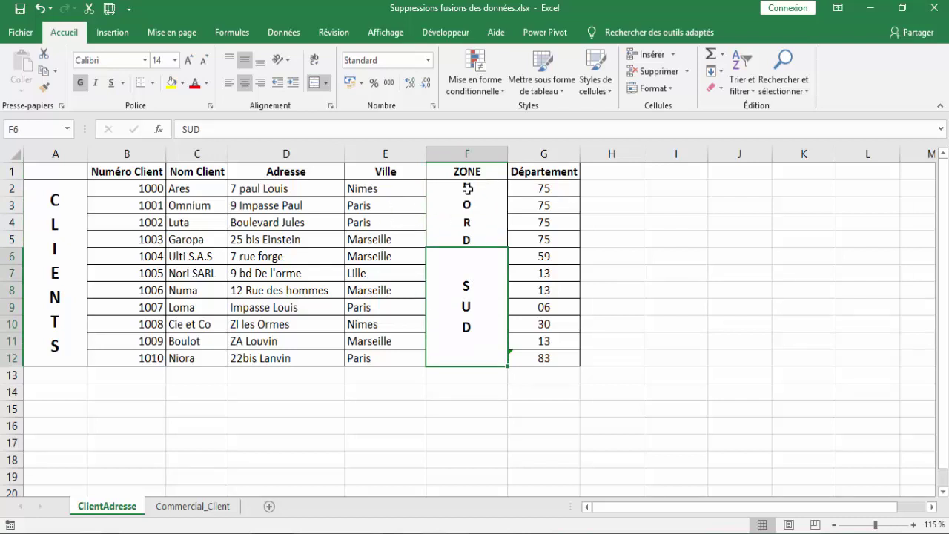
left_click(256, 252)
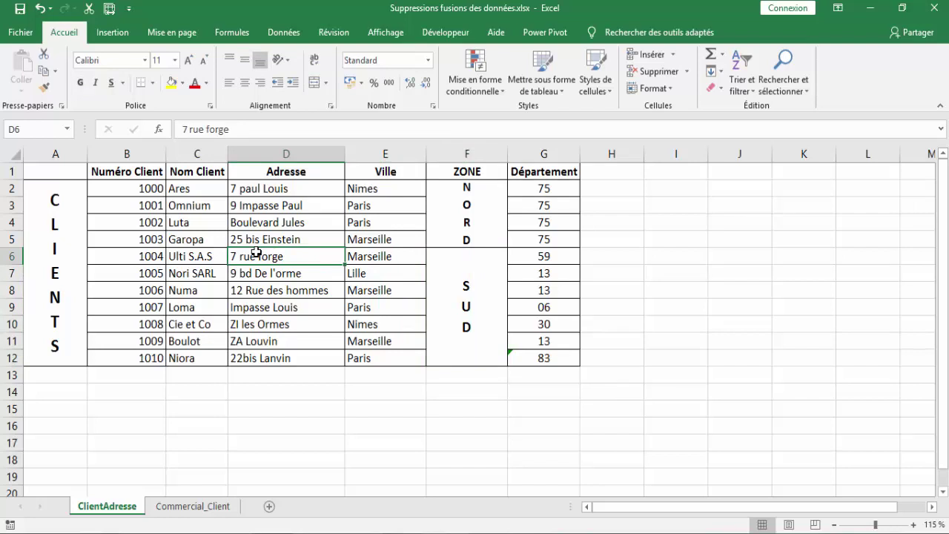
key("ctrl+a")
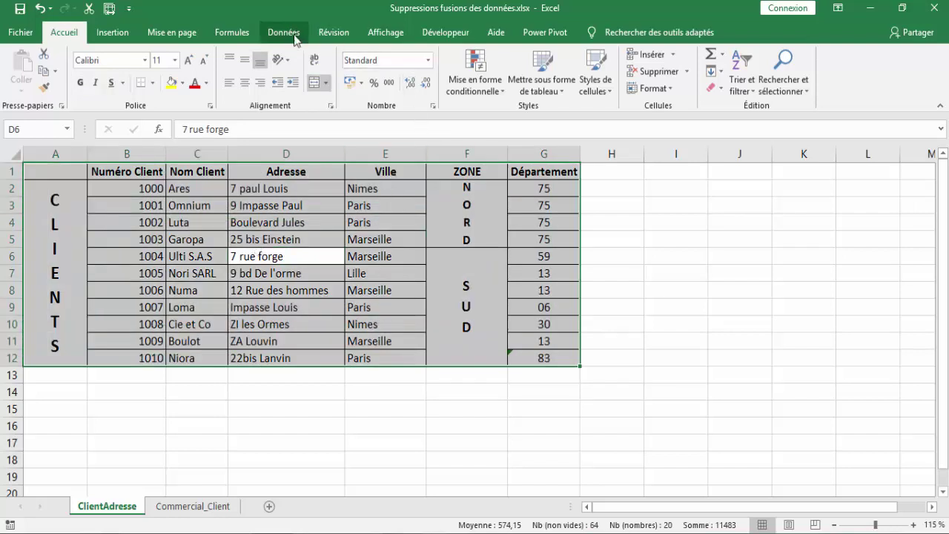
- Send A1:G12 to Power Query via À partir d'un tableau, keeping headers enabled
left_click(285, 33)
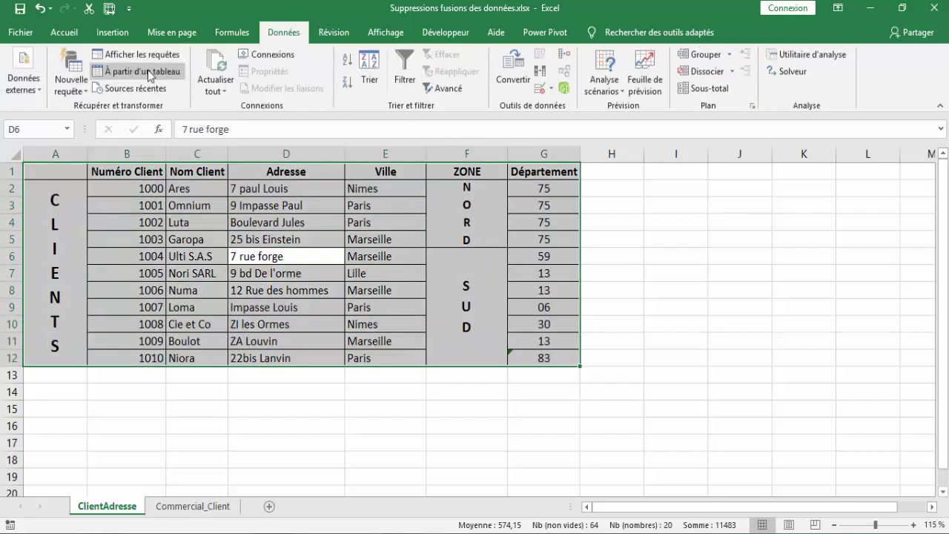
left_click(148, 70)
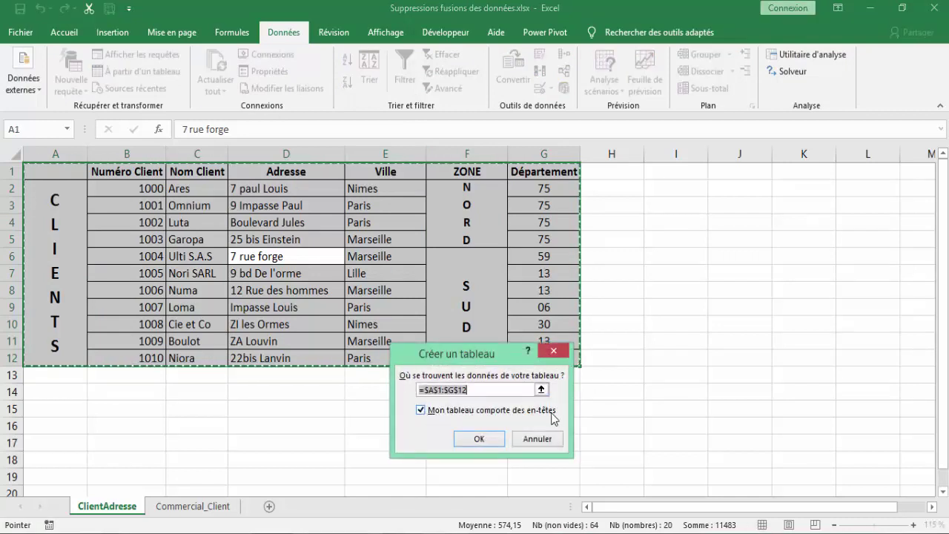
left_click(477, 439)
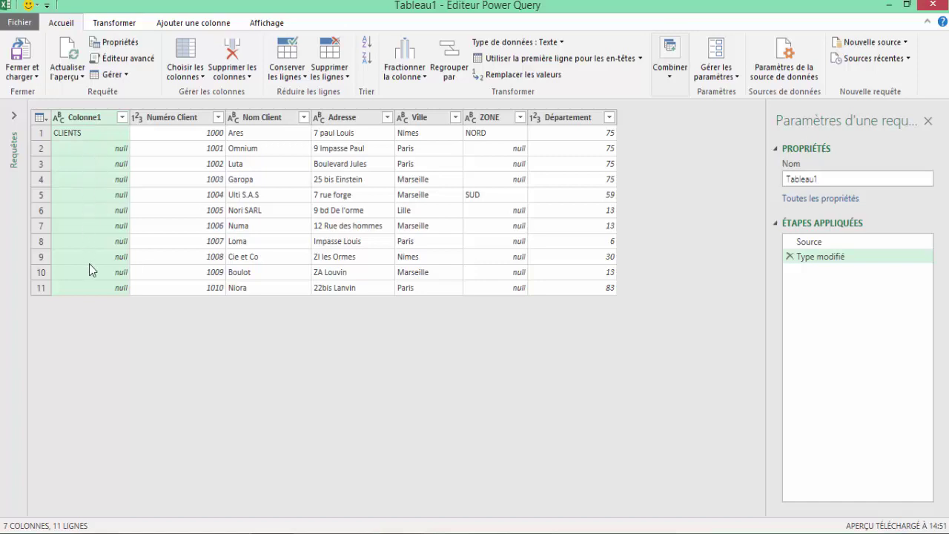
- Fill down Colonne1 with CLIENTS and ZONE with NORD/SUD in the query
right_click(89, 121)
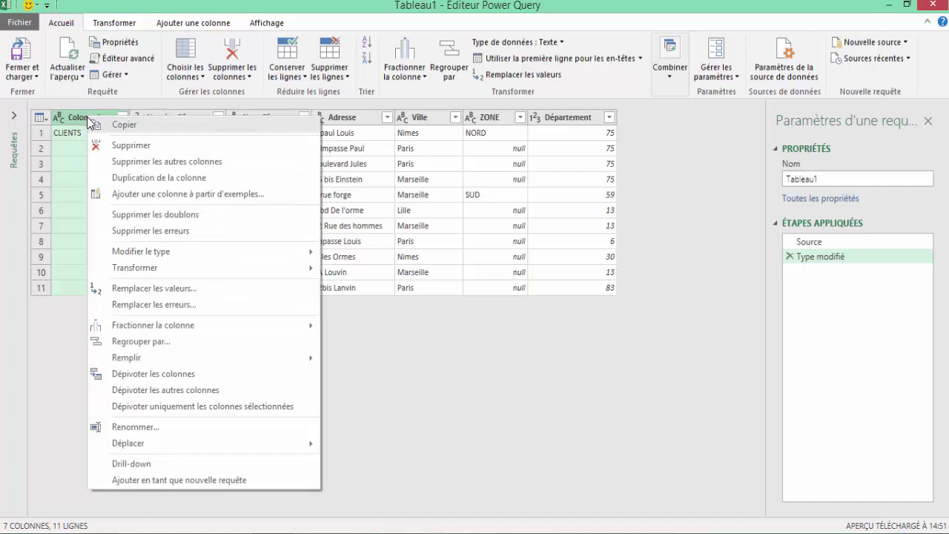
mouse_move(182, 357)
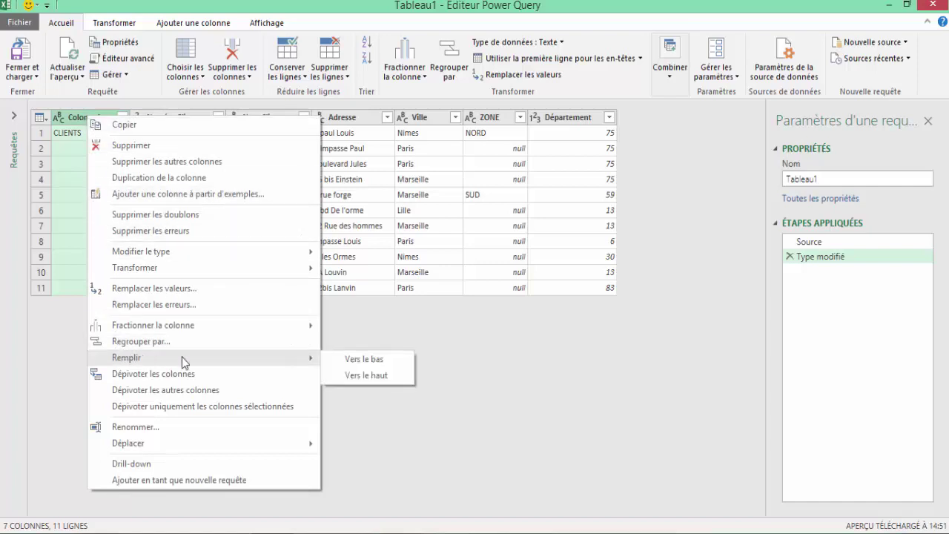
left_click(349, 360)
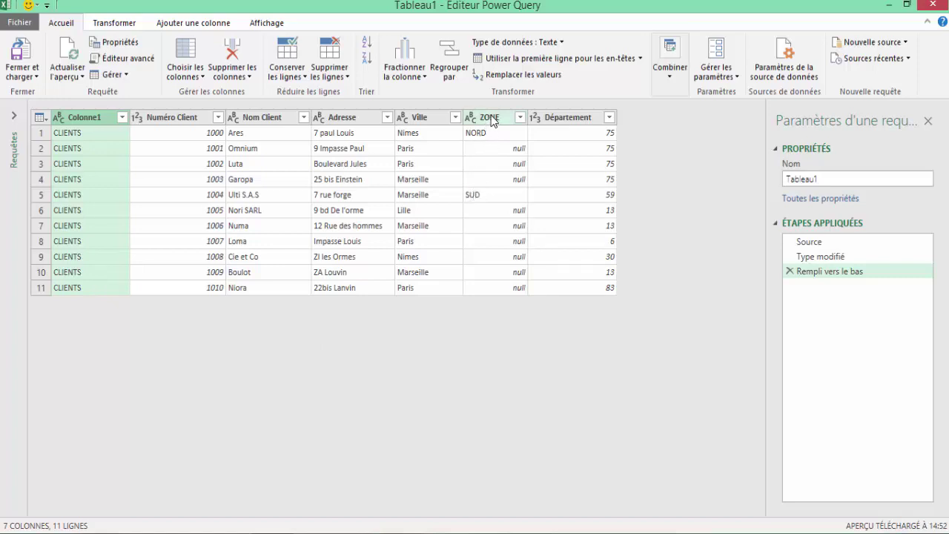
right_click(492, 121)
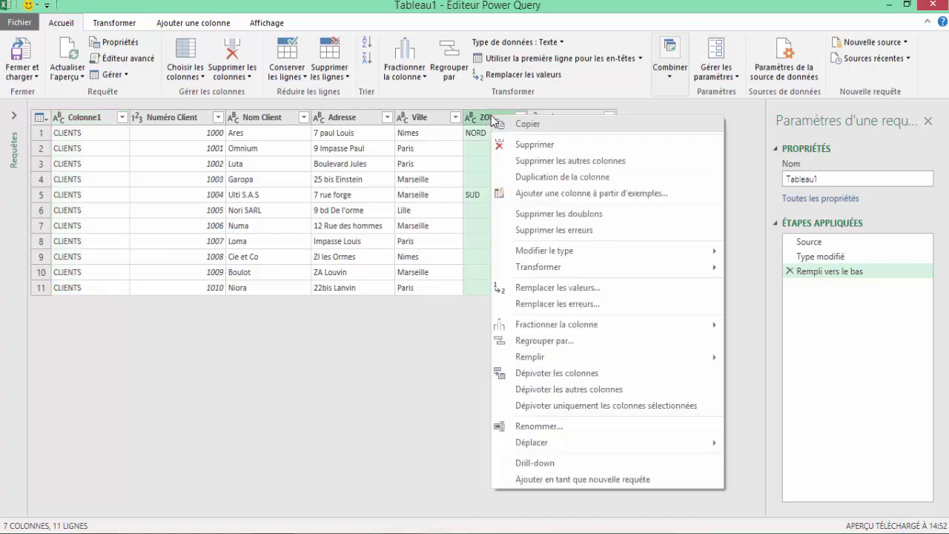
mouse_move(535, 359)
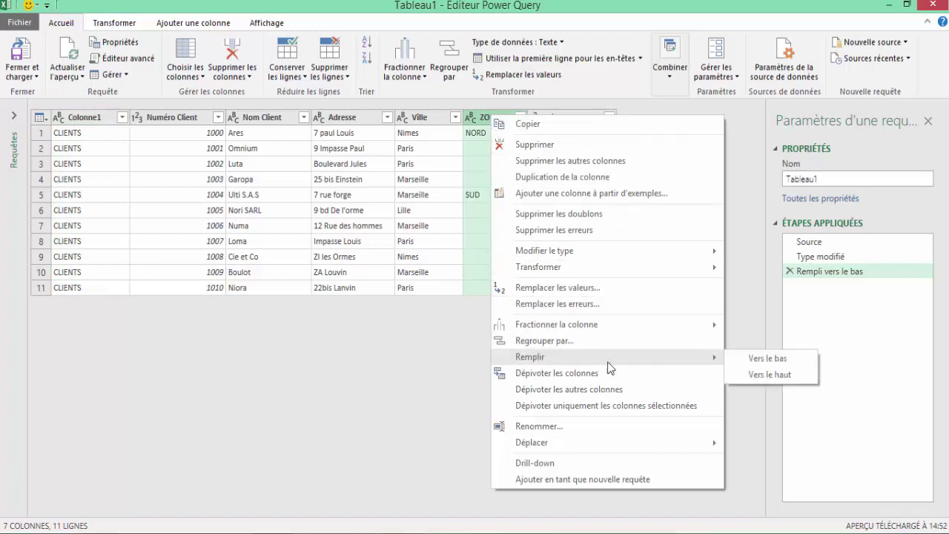
left_click(767, 358)
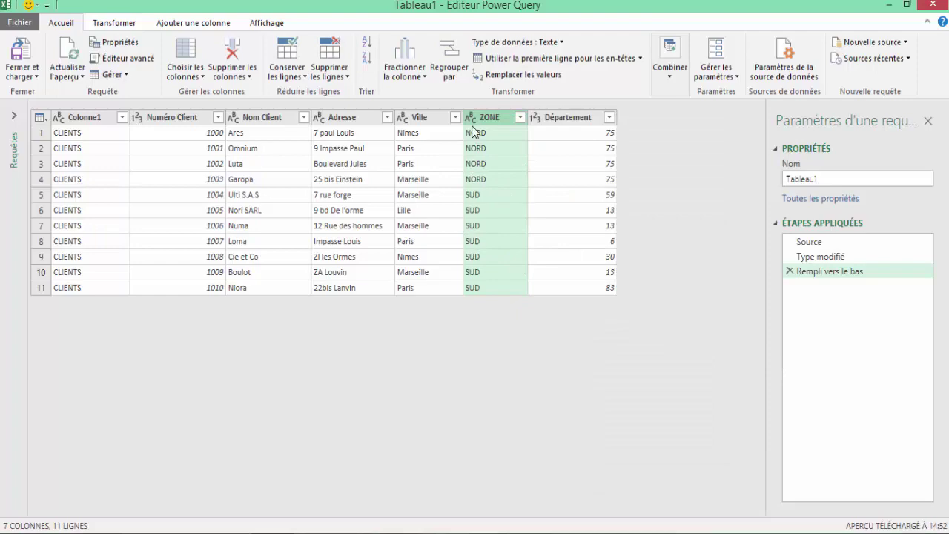
left_click(22, 72)
- Load the query as a table on a new sheet and check the filled CLIENTS values in A2:A7
left_click(45, 109)
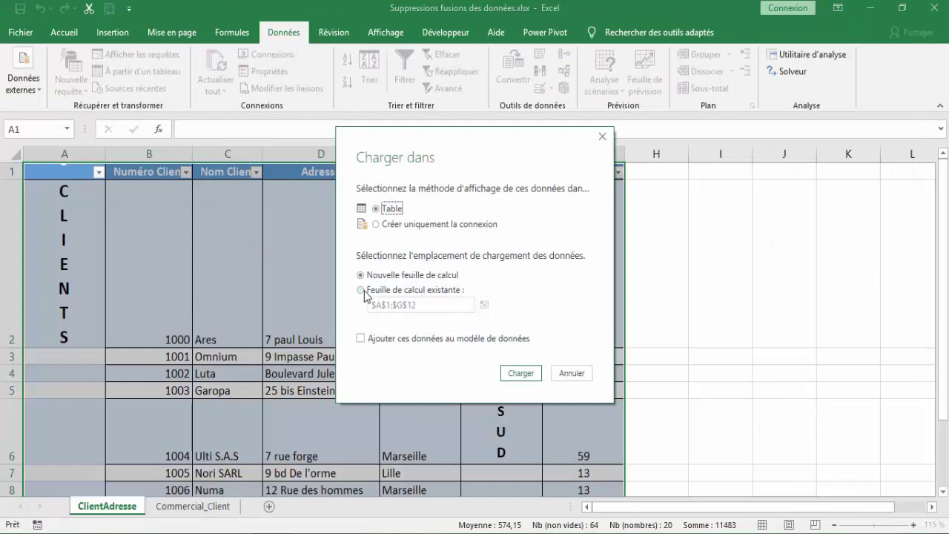
left_click(522, 376)
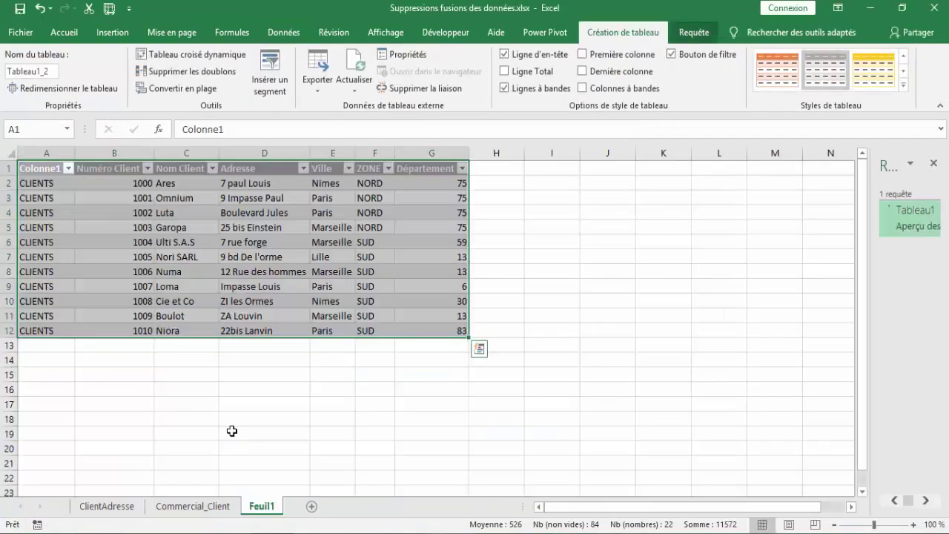
left_click(196, 271)
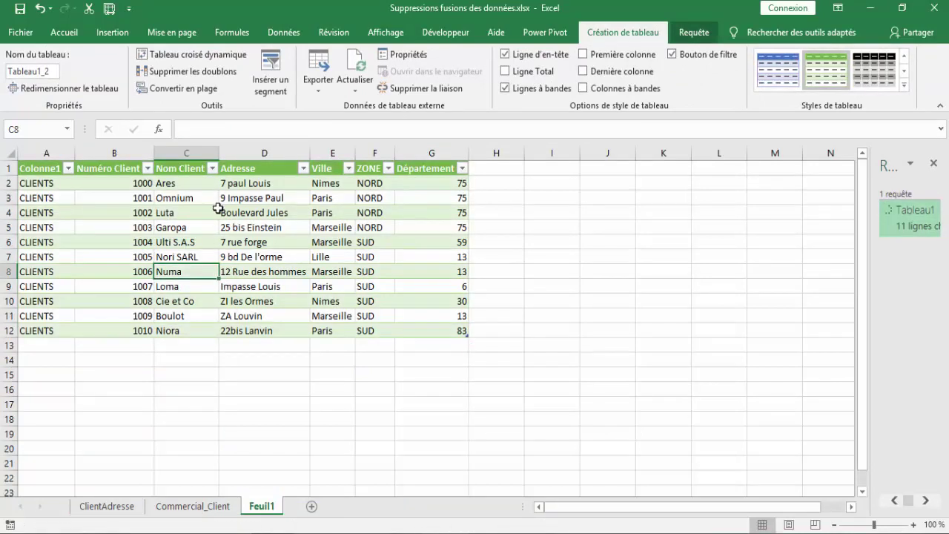
left_click(61, 200)
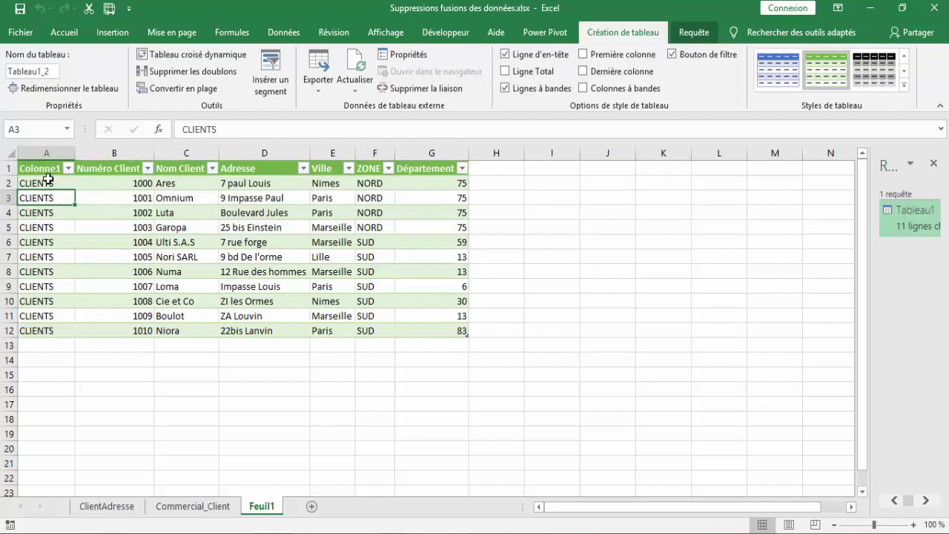
left_click_drag(48, 181, 38, 257)
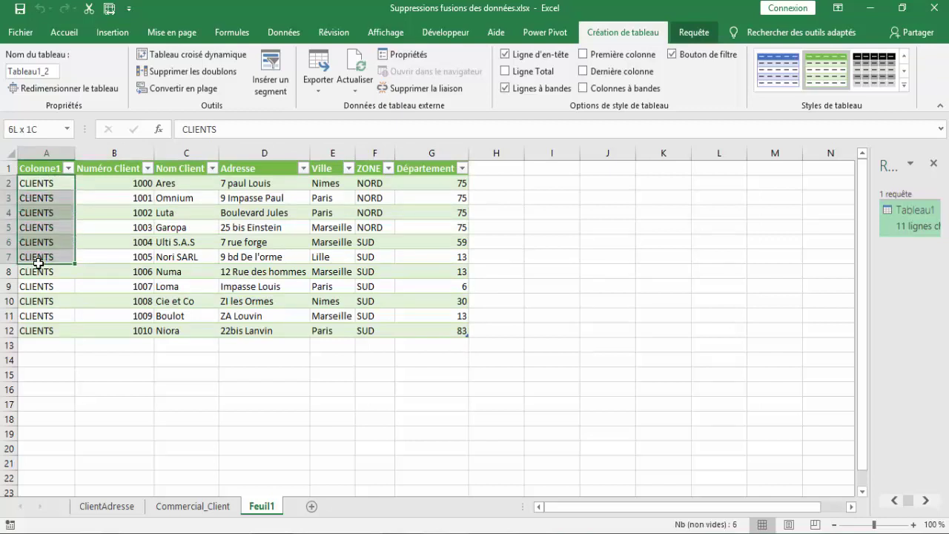
left_click(569, 294)
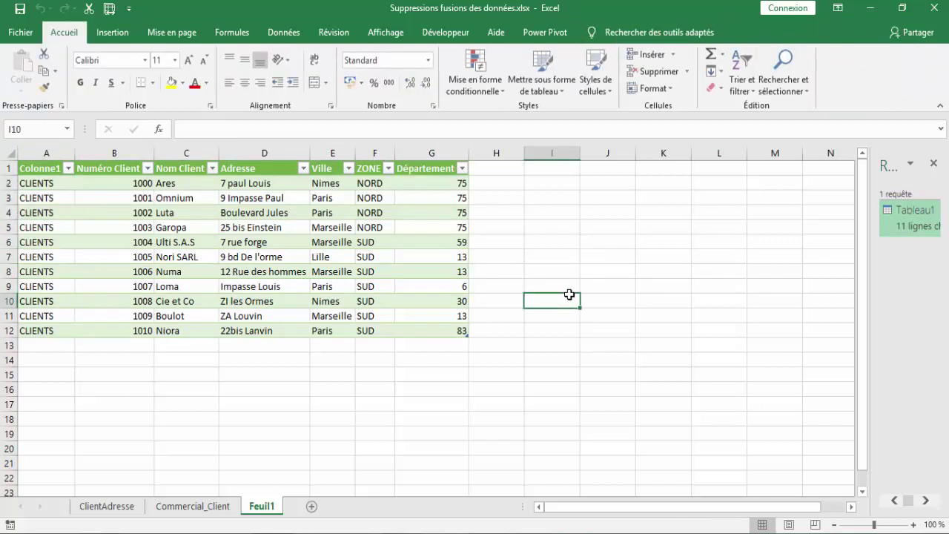